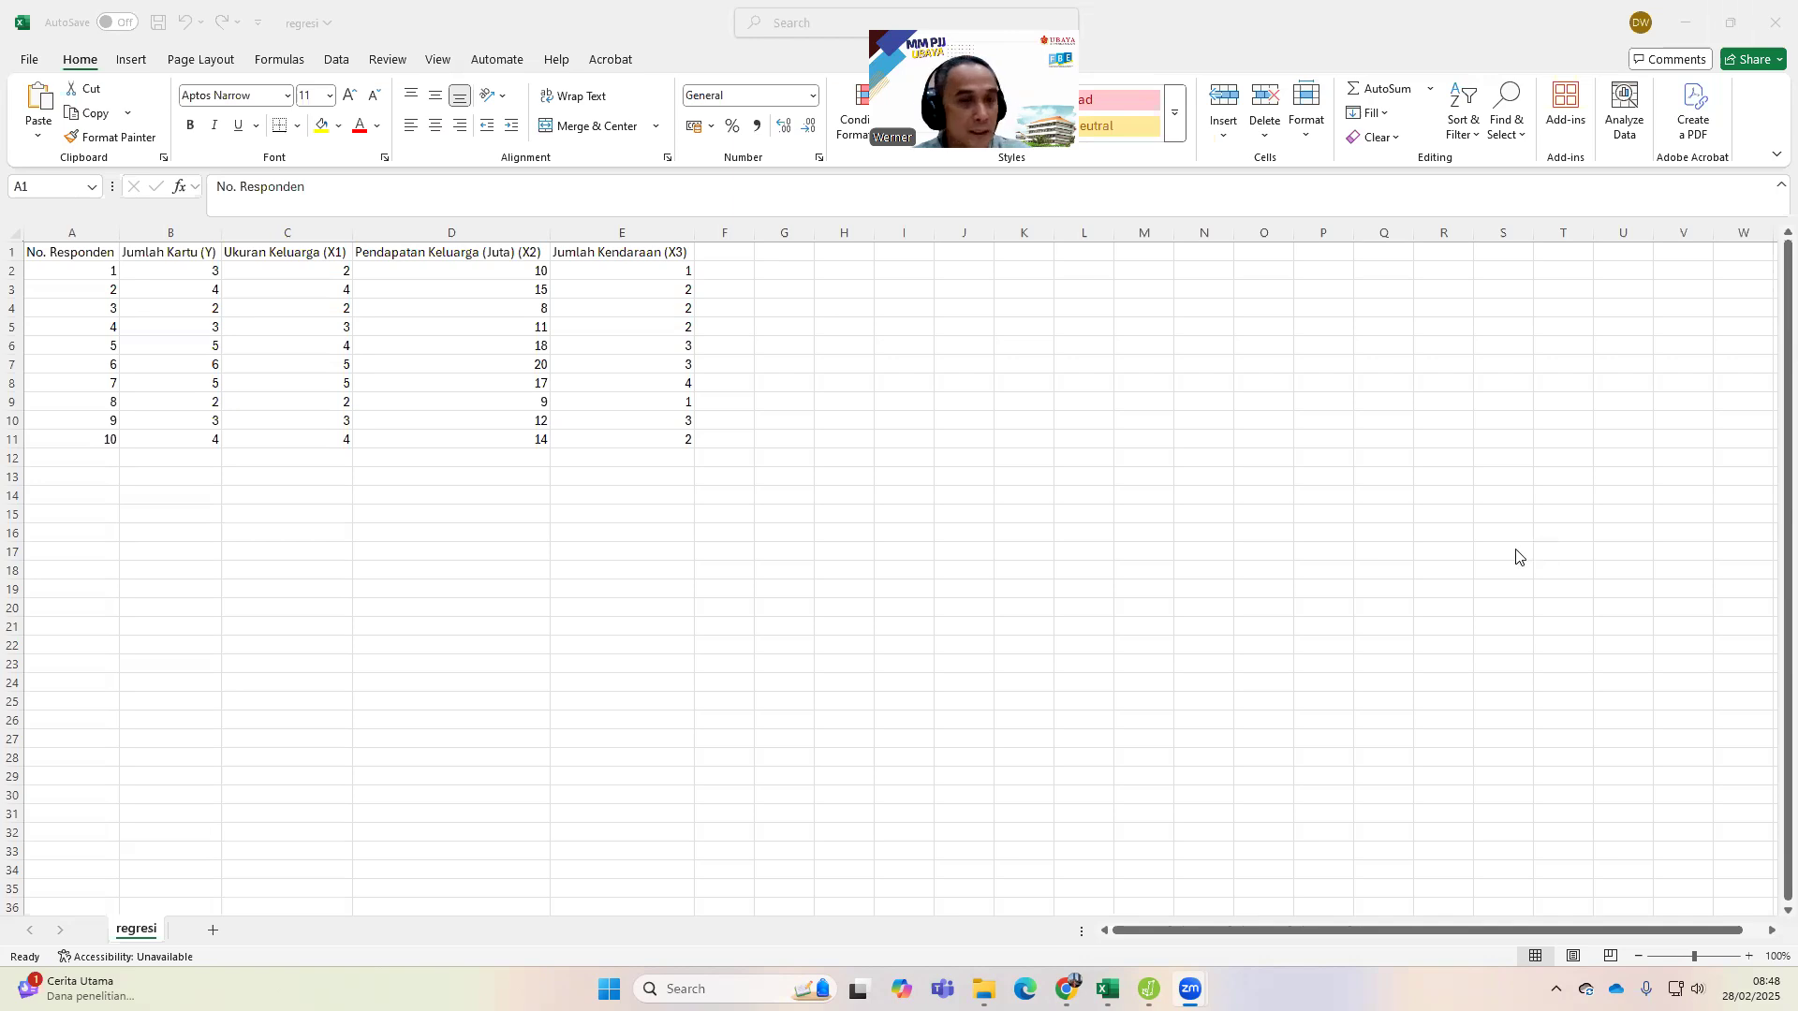
- Switch to JASP and open the regresi CSV file from the data jasp folder on the computer
{"action": "left_click", "coordinate": [1299, 467]}
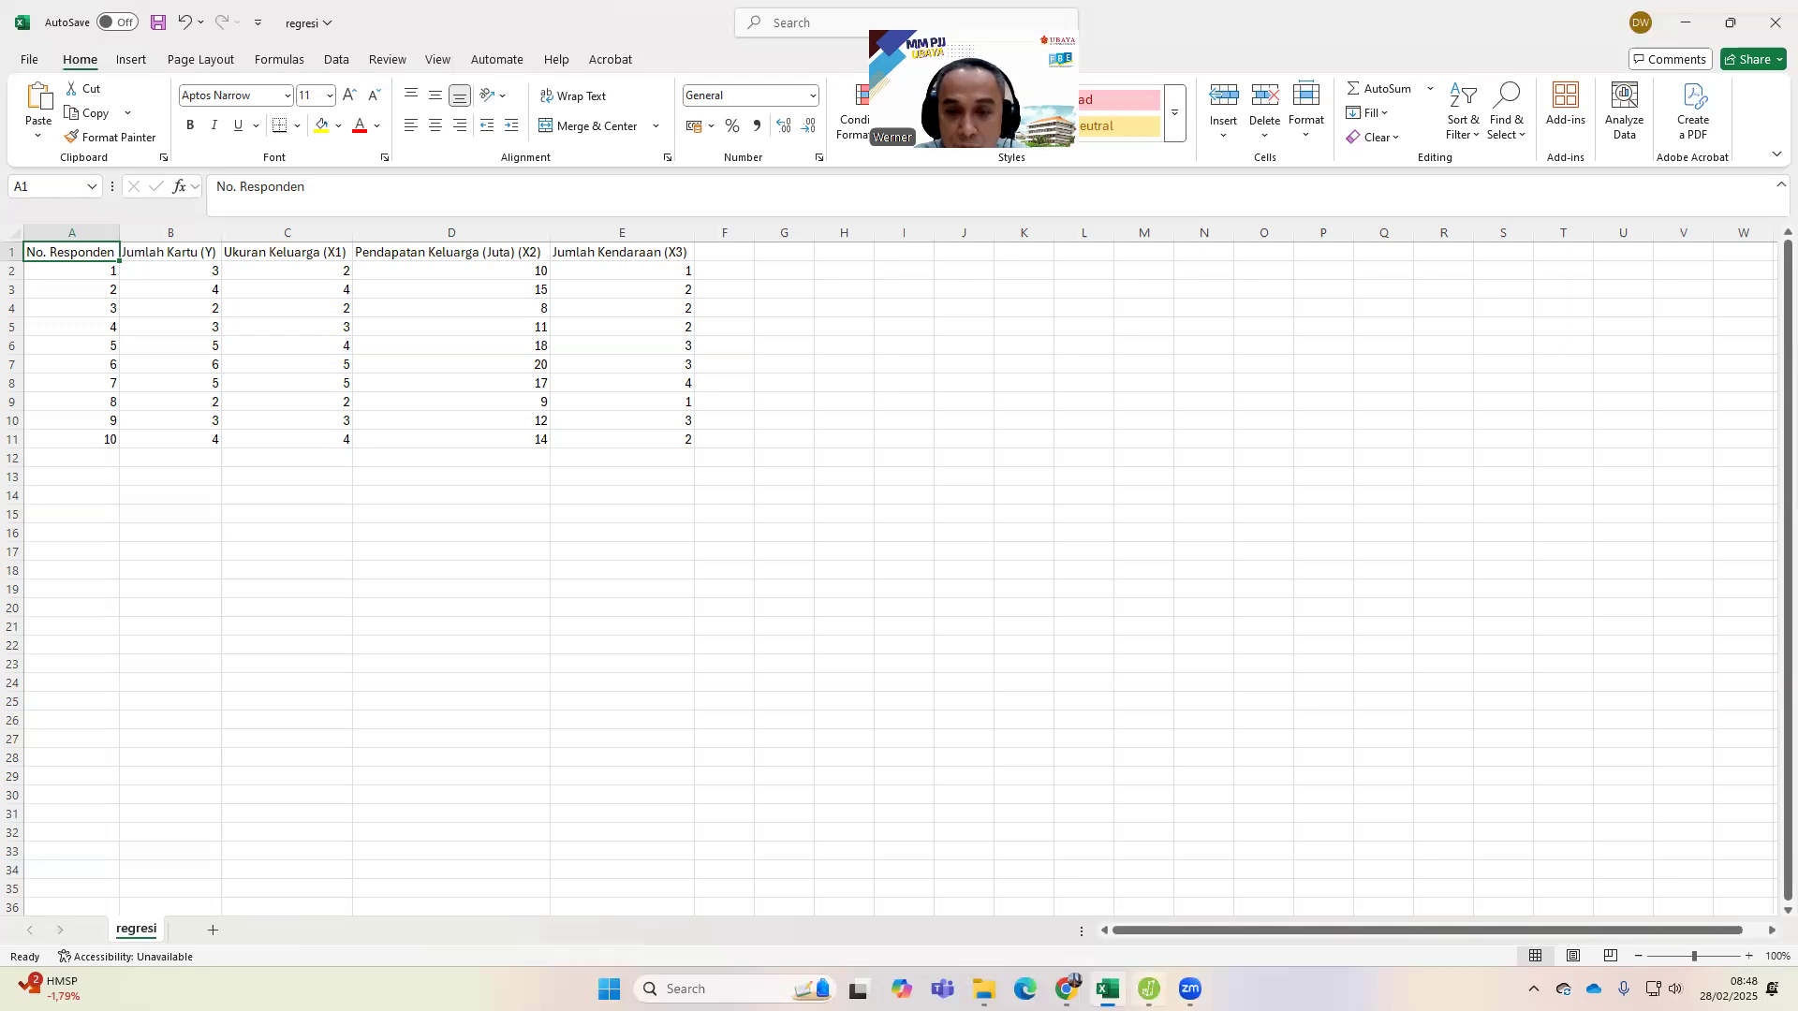
{"action": "mouse_move", "coordinate": [1149, 989]}
{"action": "left_click", "coordinate": [1156, 912]}
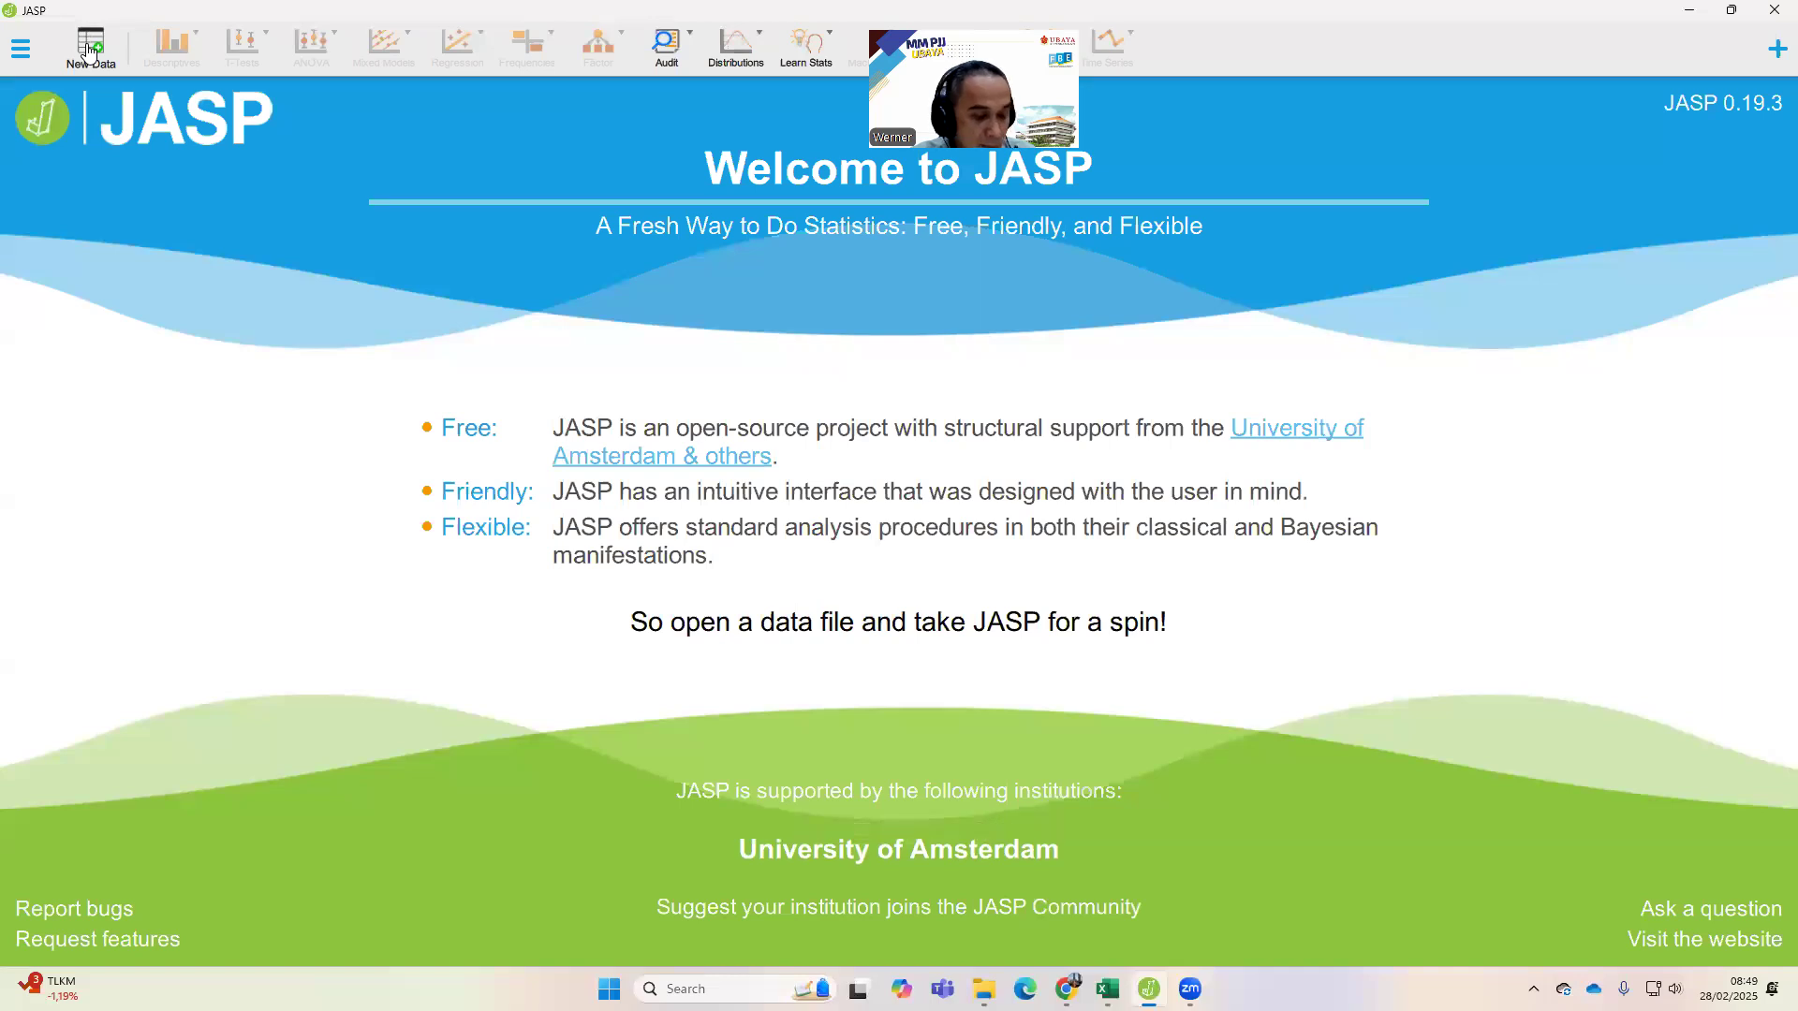
{"action": "left_click", "coordinate": [24, 57]}
{"action": "left_click", "coordinate": [41, 142]}
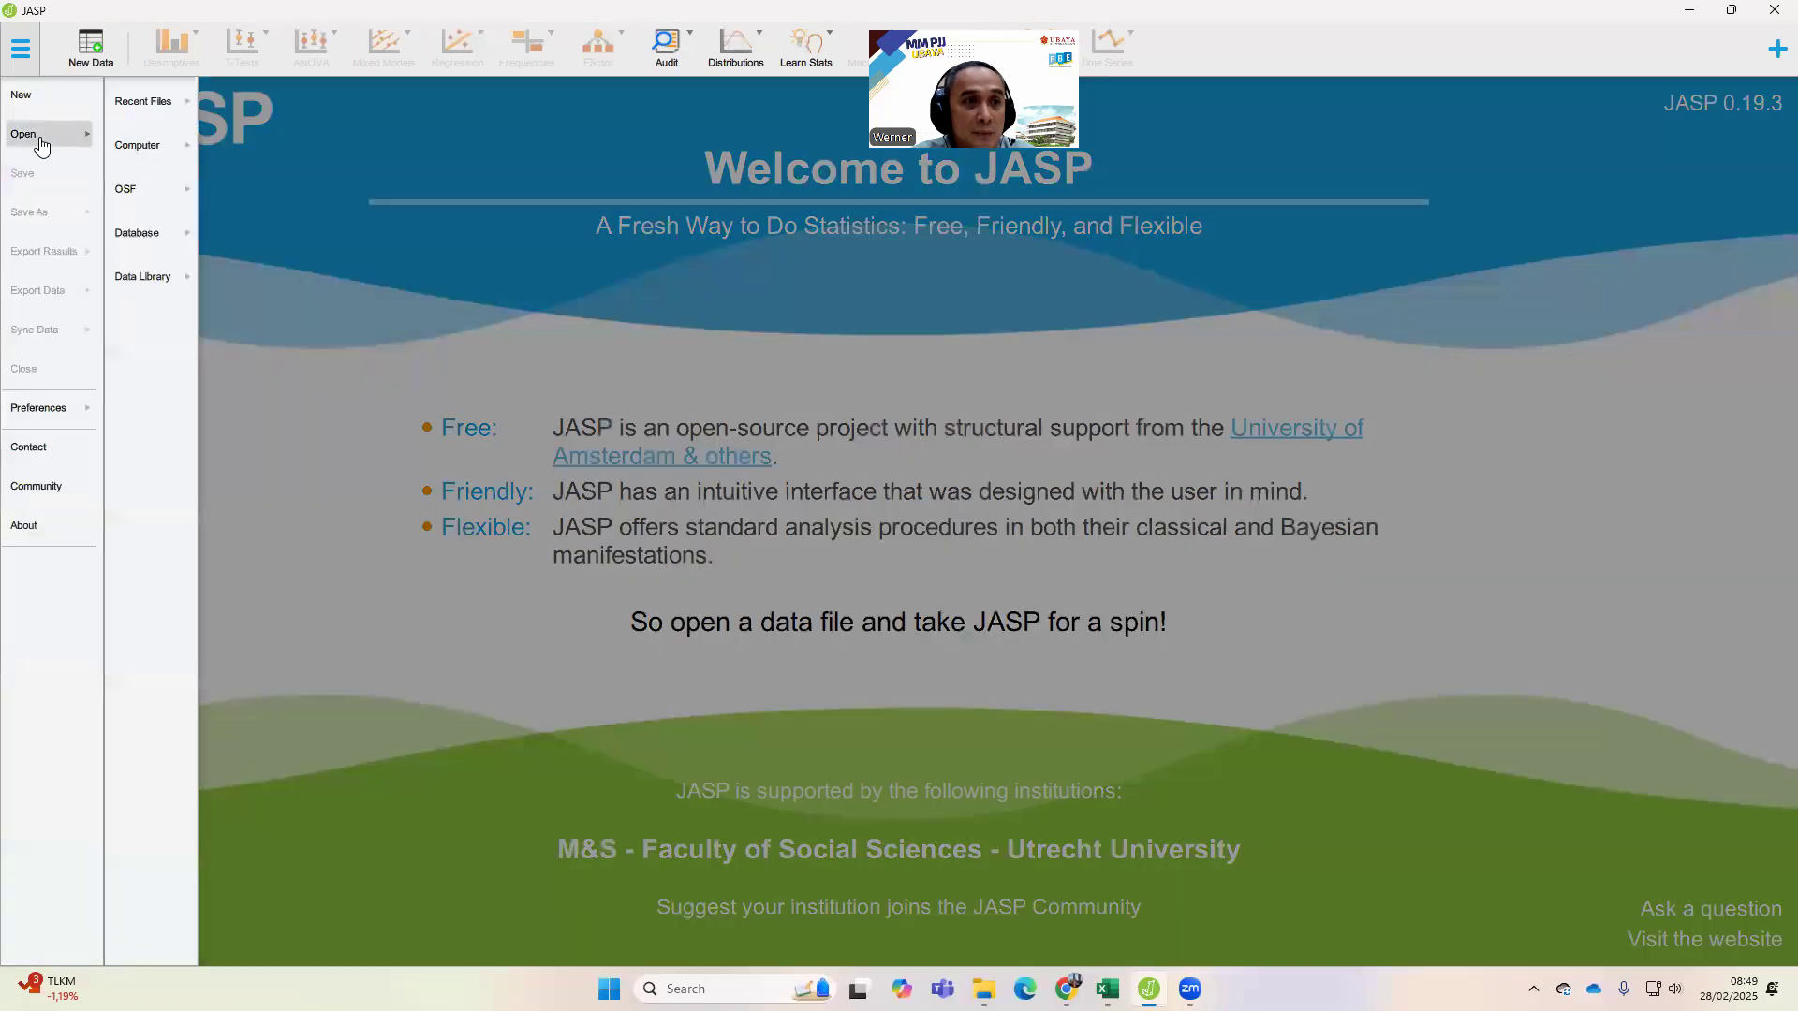
{"action": "left_click", "coordinate": [138, 147]}
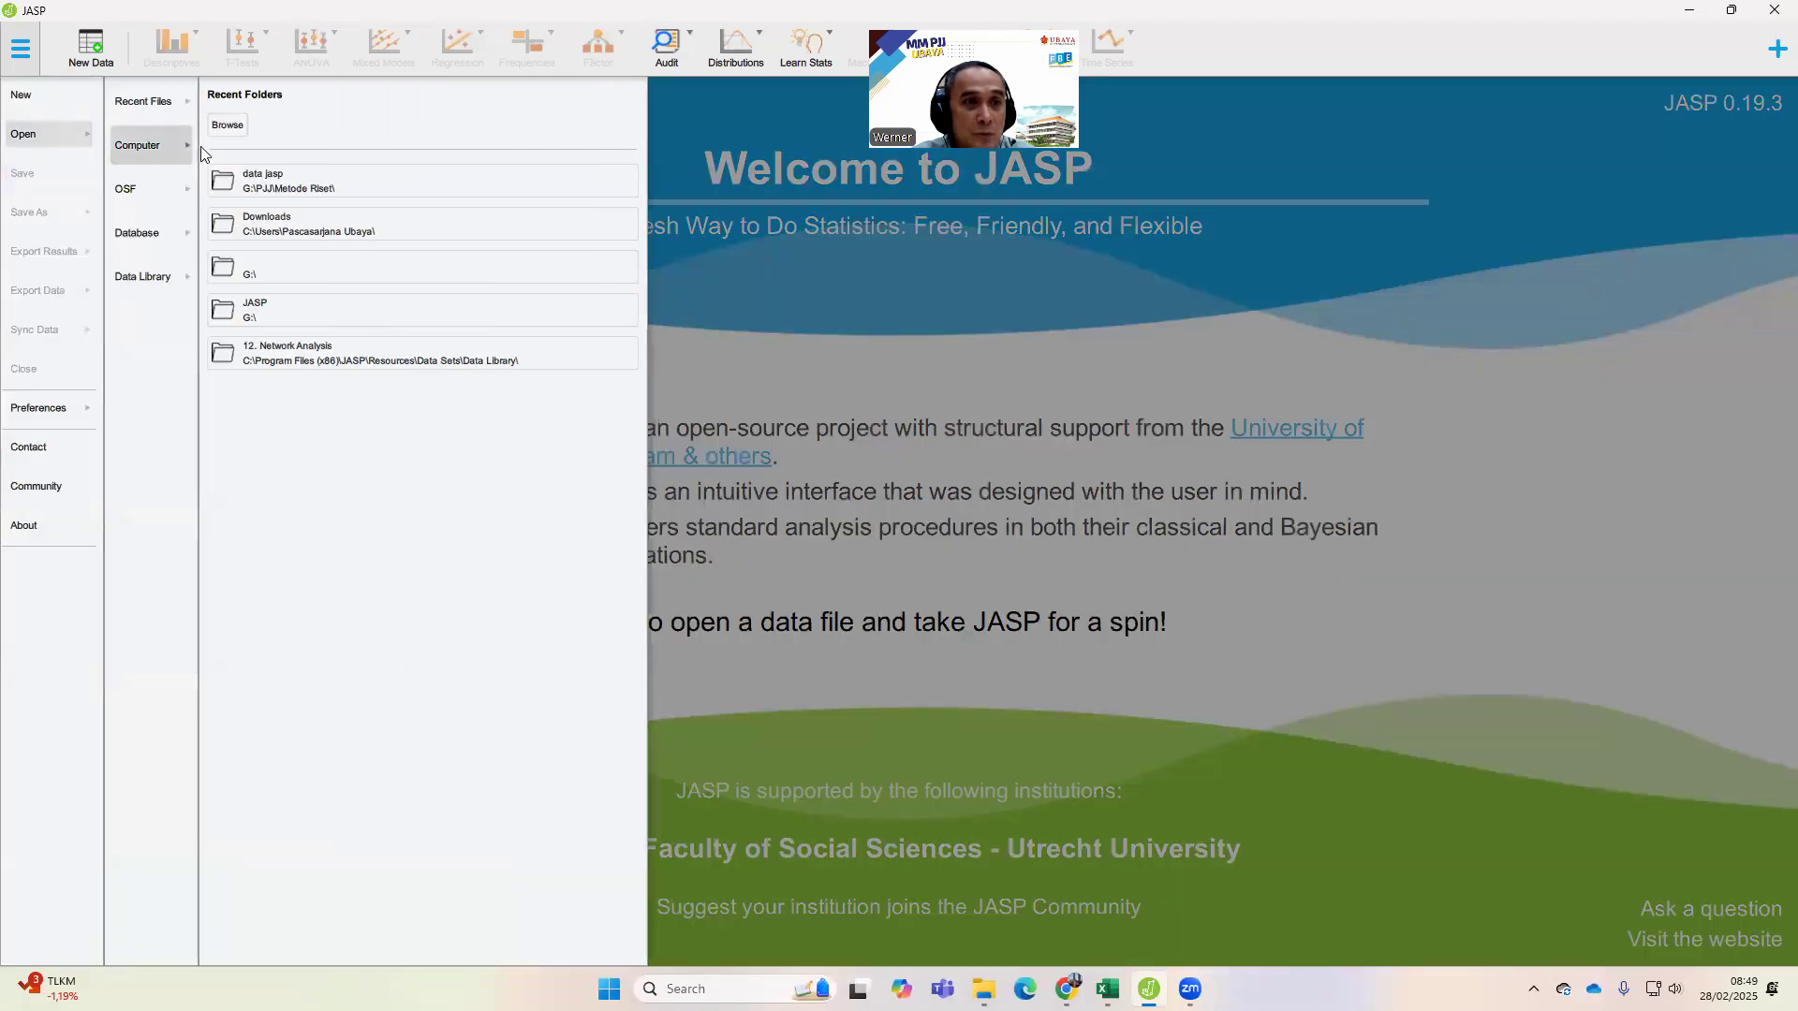
{"action": "left_click", "coordinate": [229, 125]}
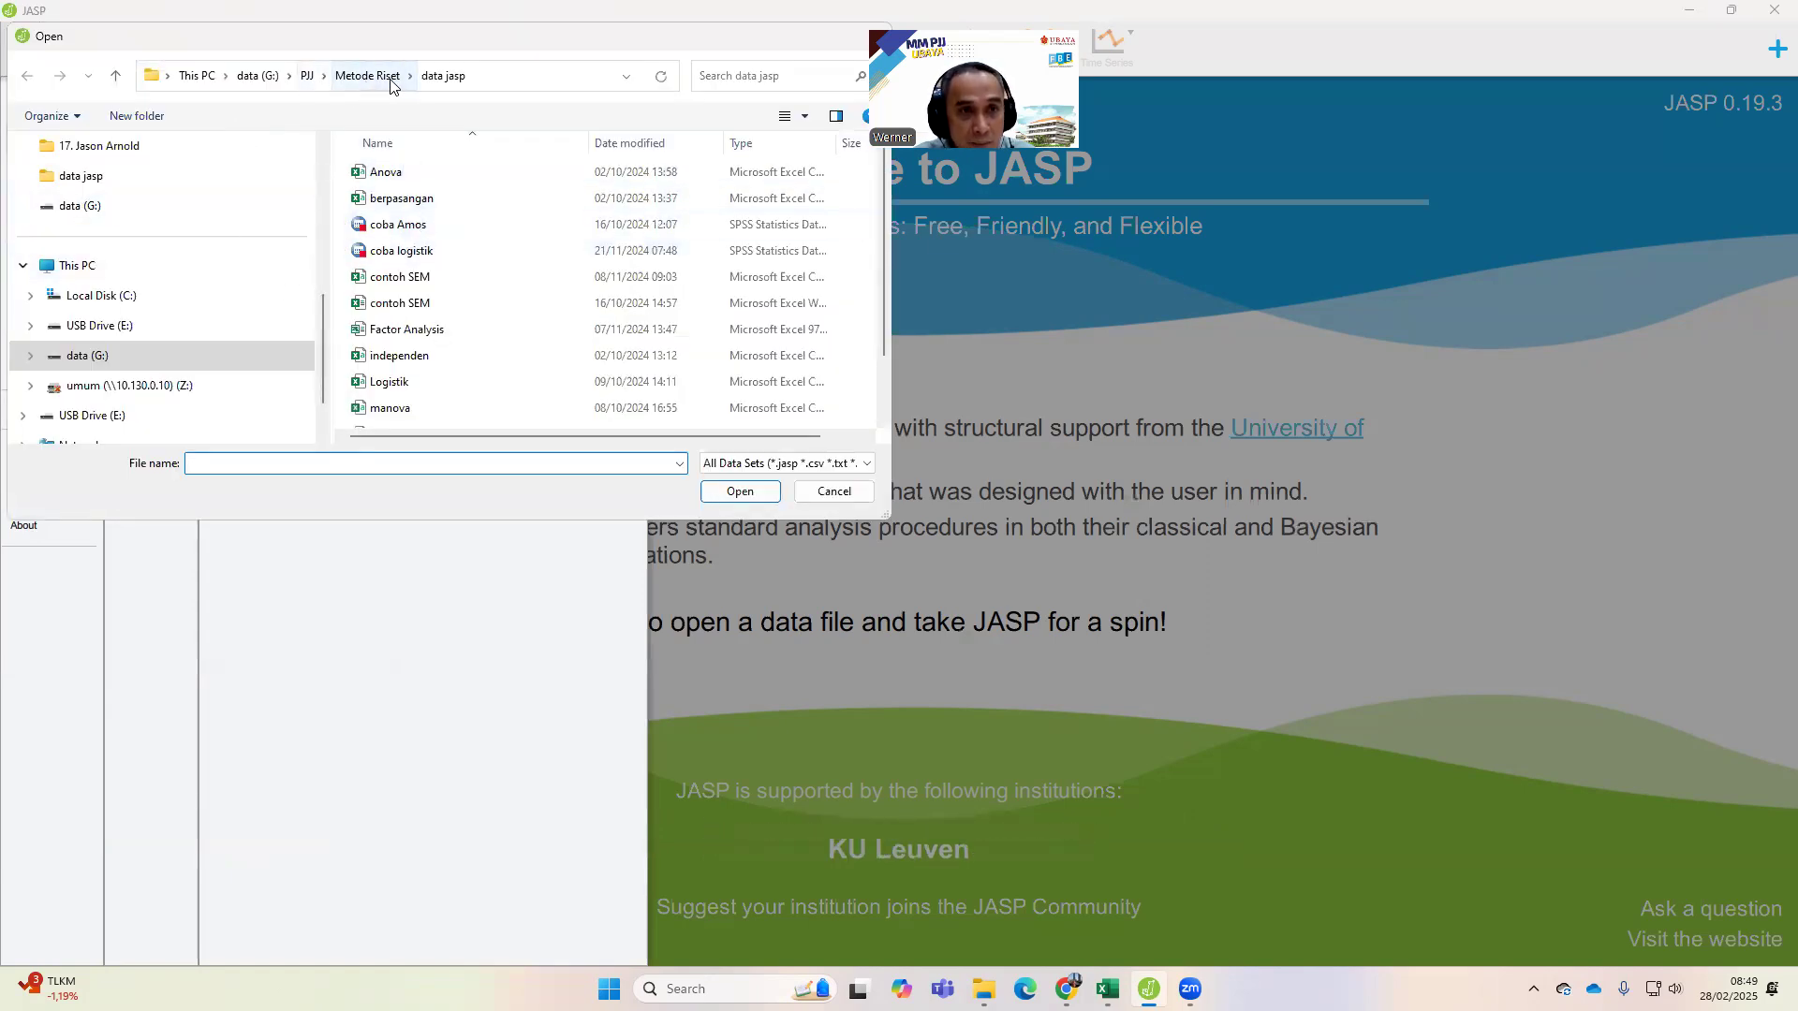
{"action": "scroll", "coordinate": [485, 397], "scroll_direction": "down", "scroll_amount": 1}
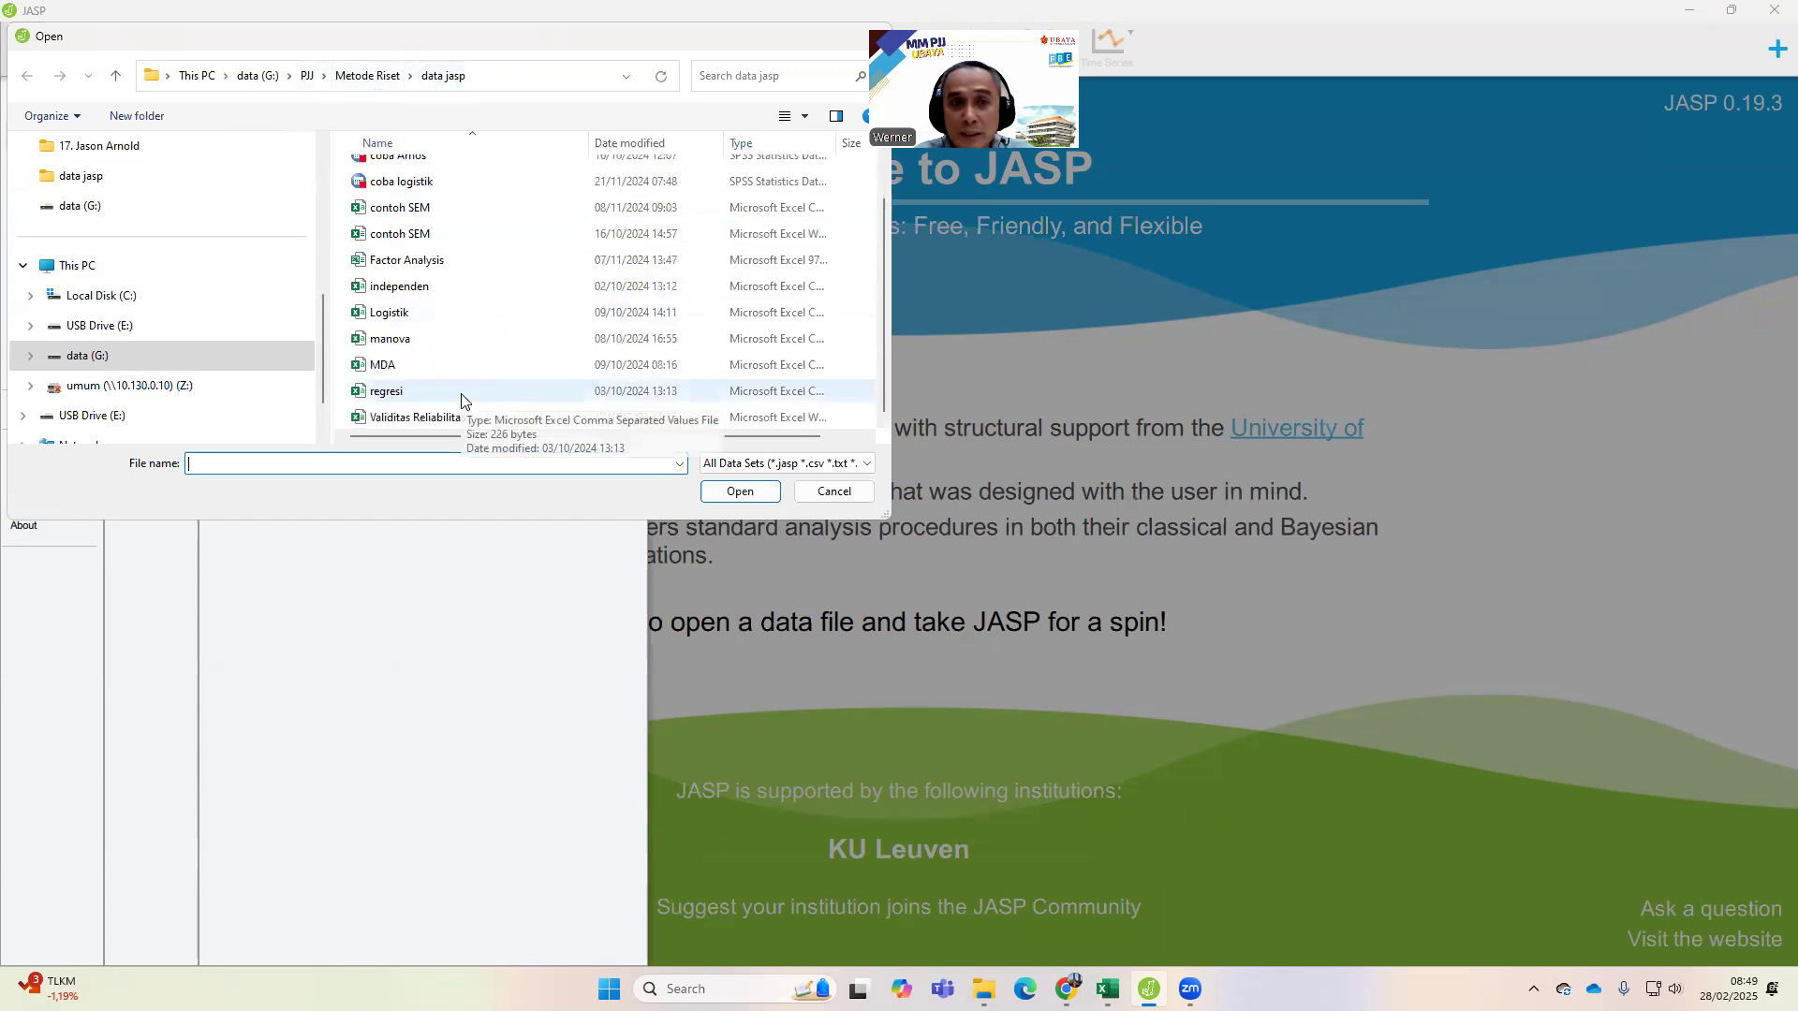
{"action": "left_click", "coordinate": [461, 401]}
{"action": "left_click", "coordinate": [723, 491]}
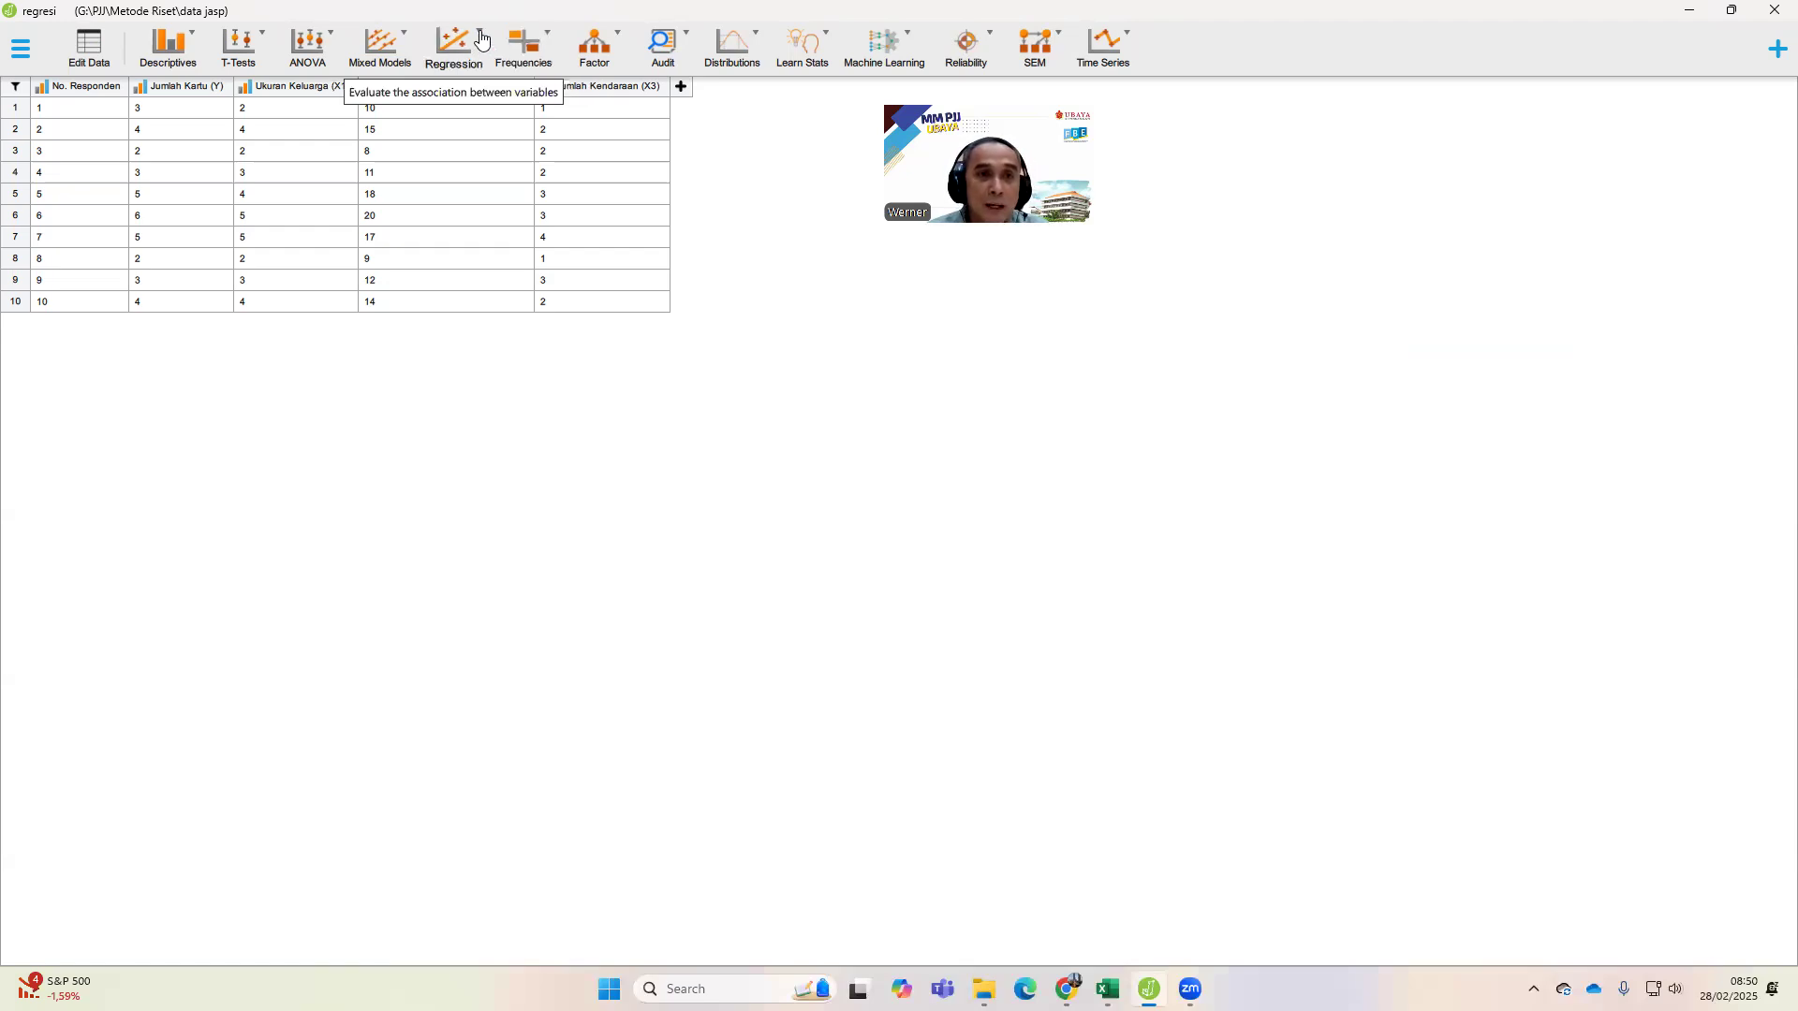
- Run a classical Correlation on Jumlah Kartu (Y), Ukuran Keluarga (X1), Pendapatan Keluarga (Juta) (X2) and Jumlah Kendaraan (X3)
{"action": "left_click", "coordinate": [483, 40]}
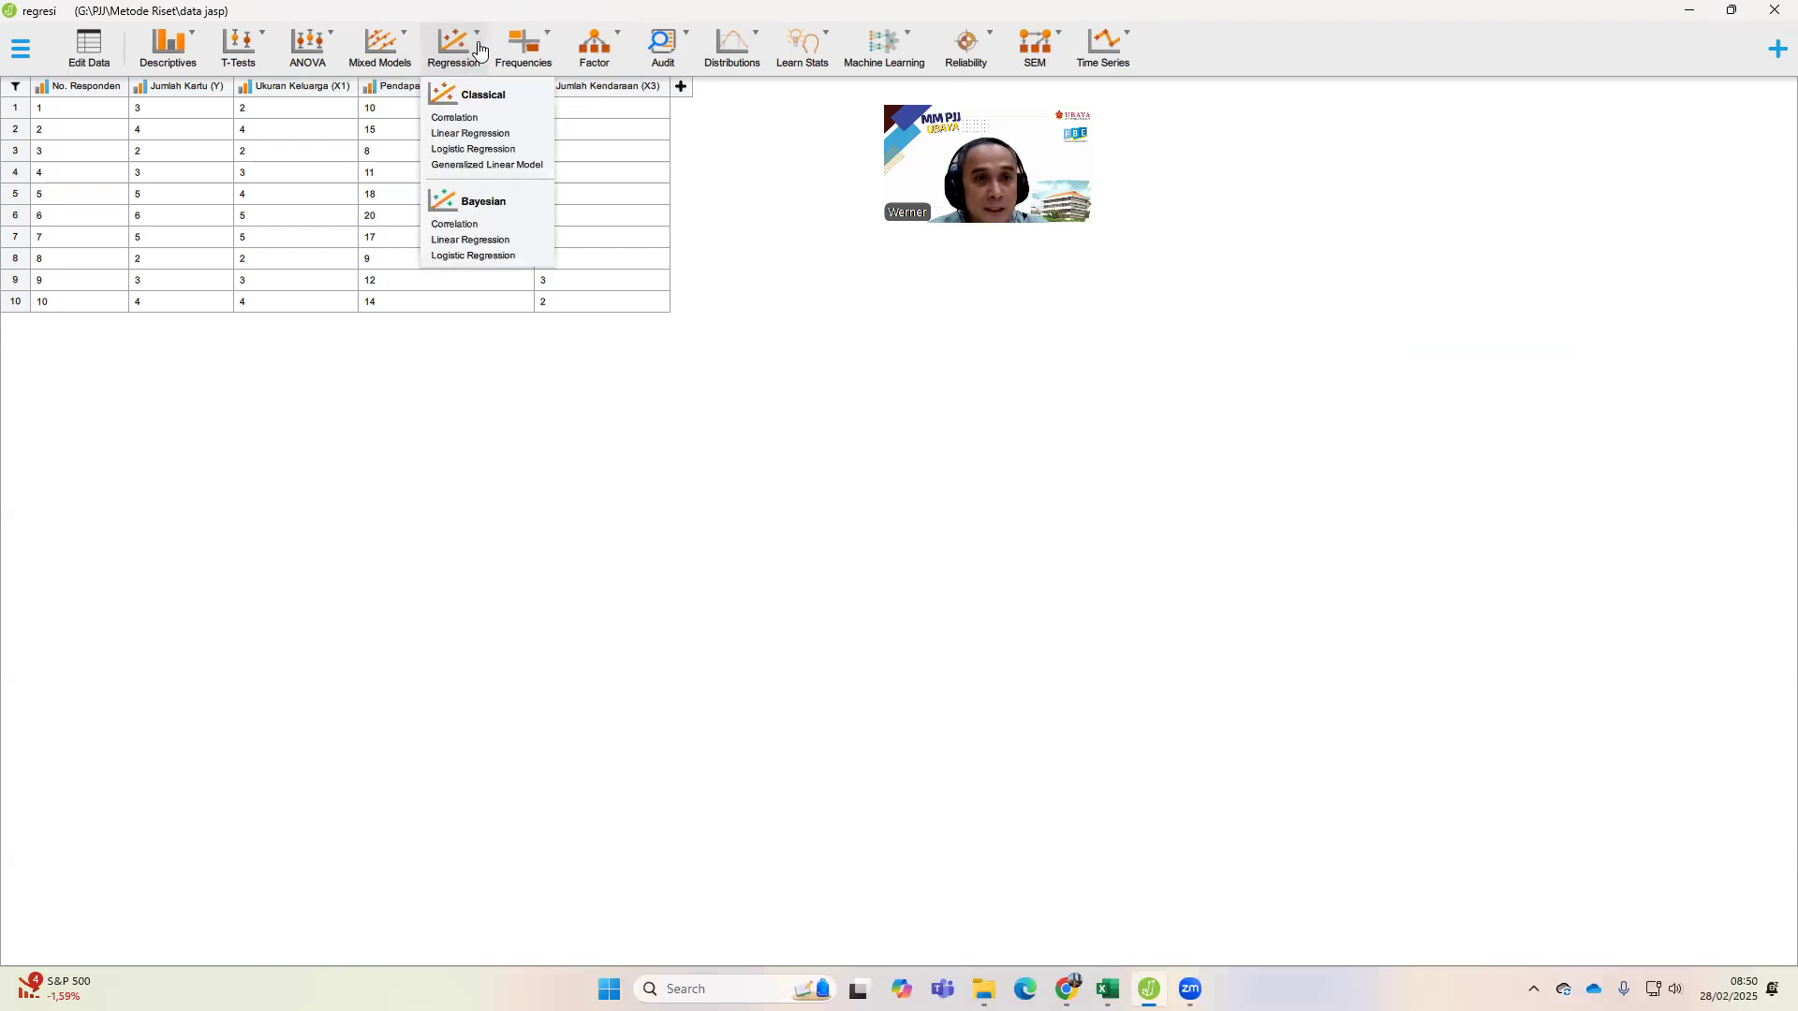
{"action": "left_click", "coordinate": [471, 119]}
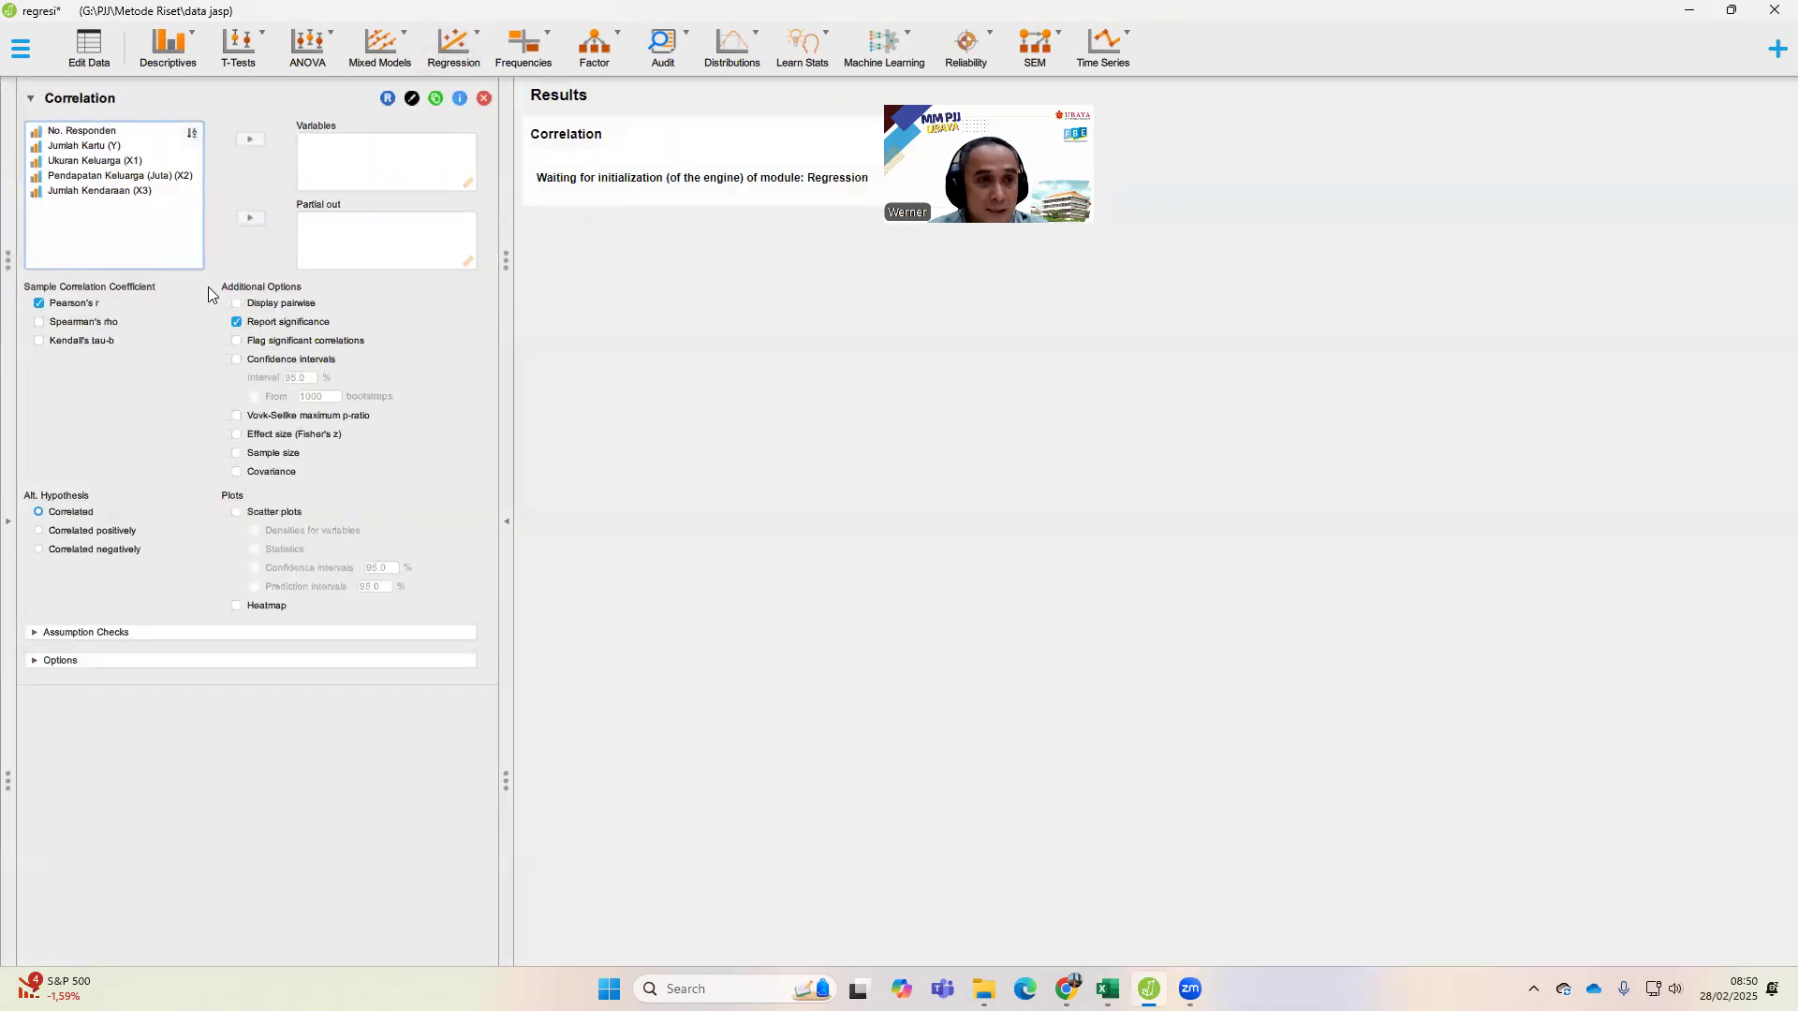
{"action": "left_click", "coordinate": [117, 148]}
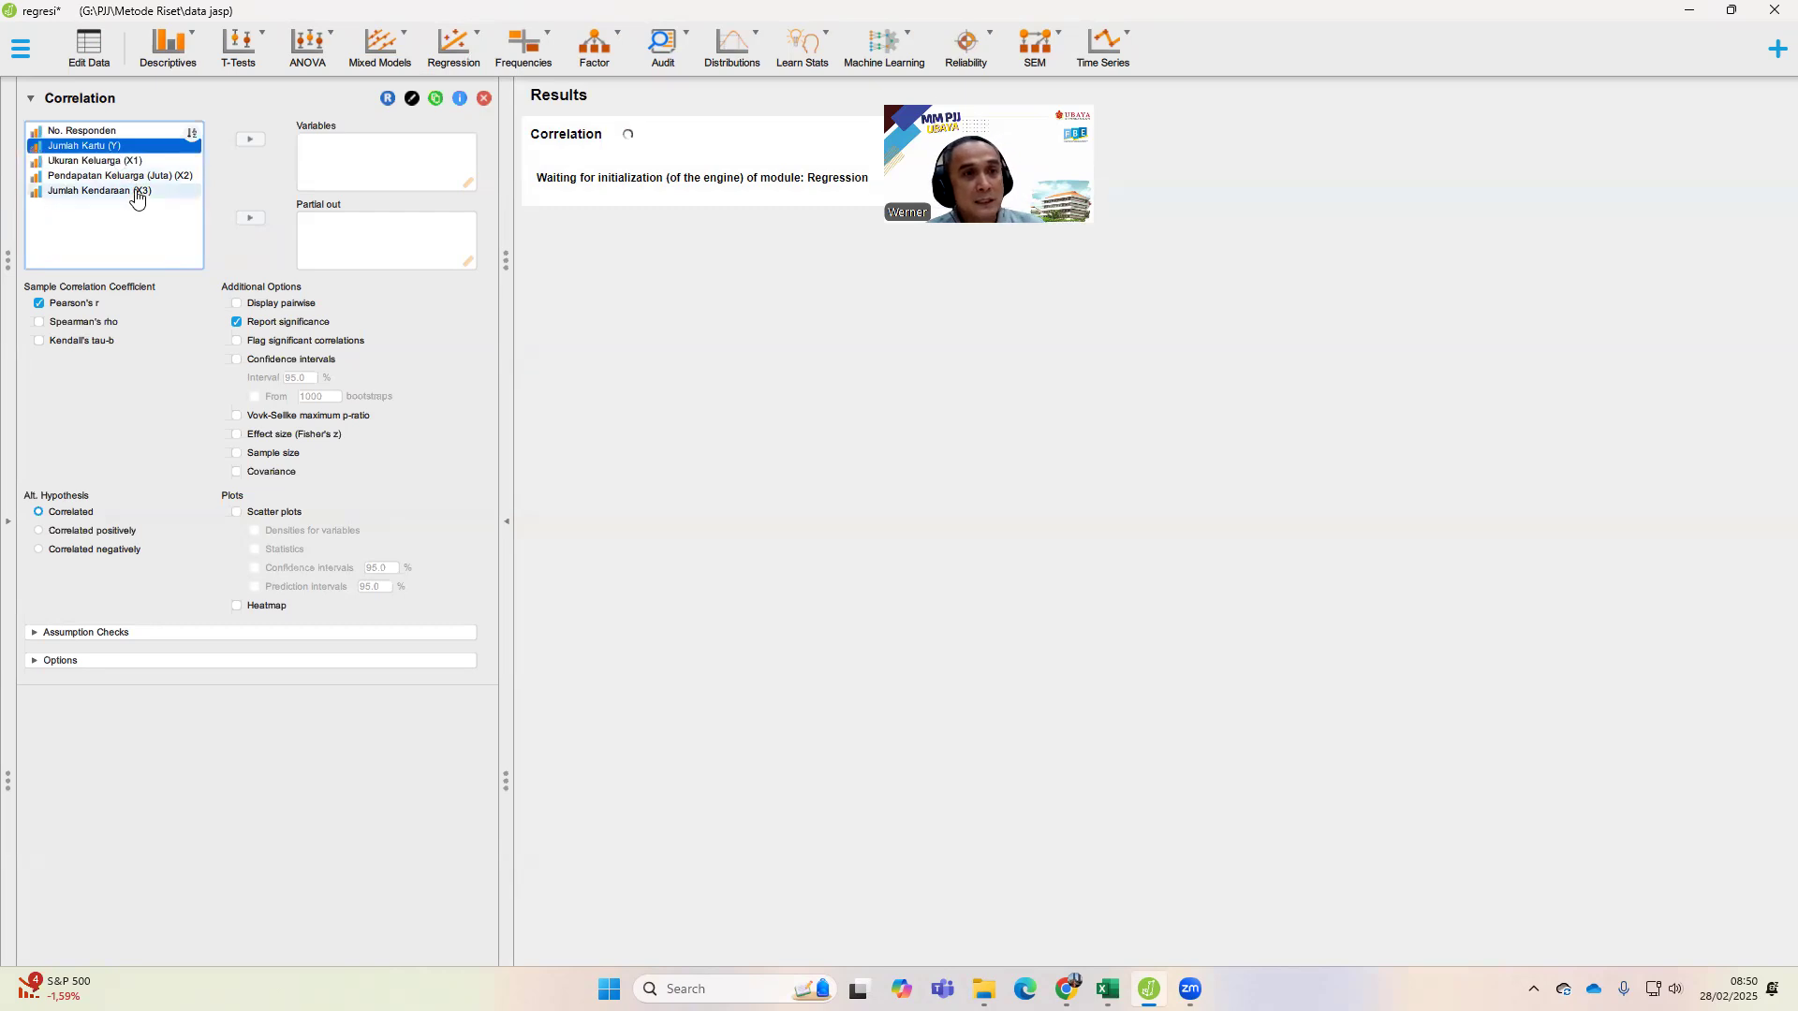
{"action": "left_click", "coordinate": [139, 196], "text": "shift"}
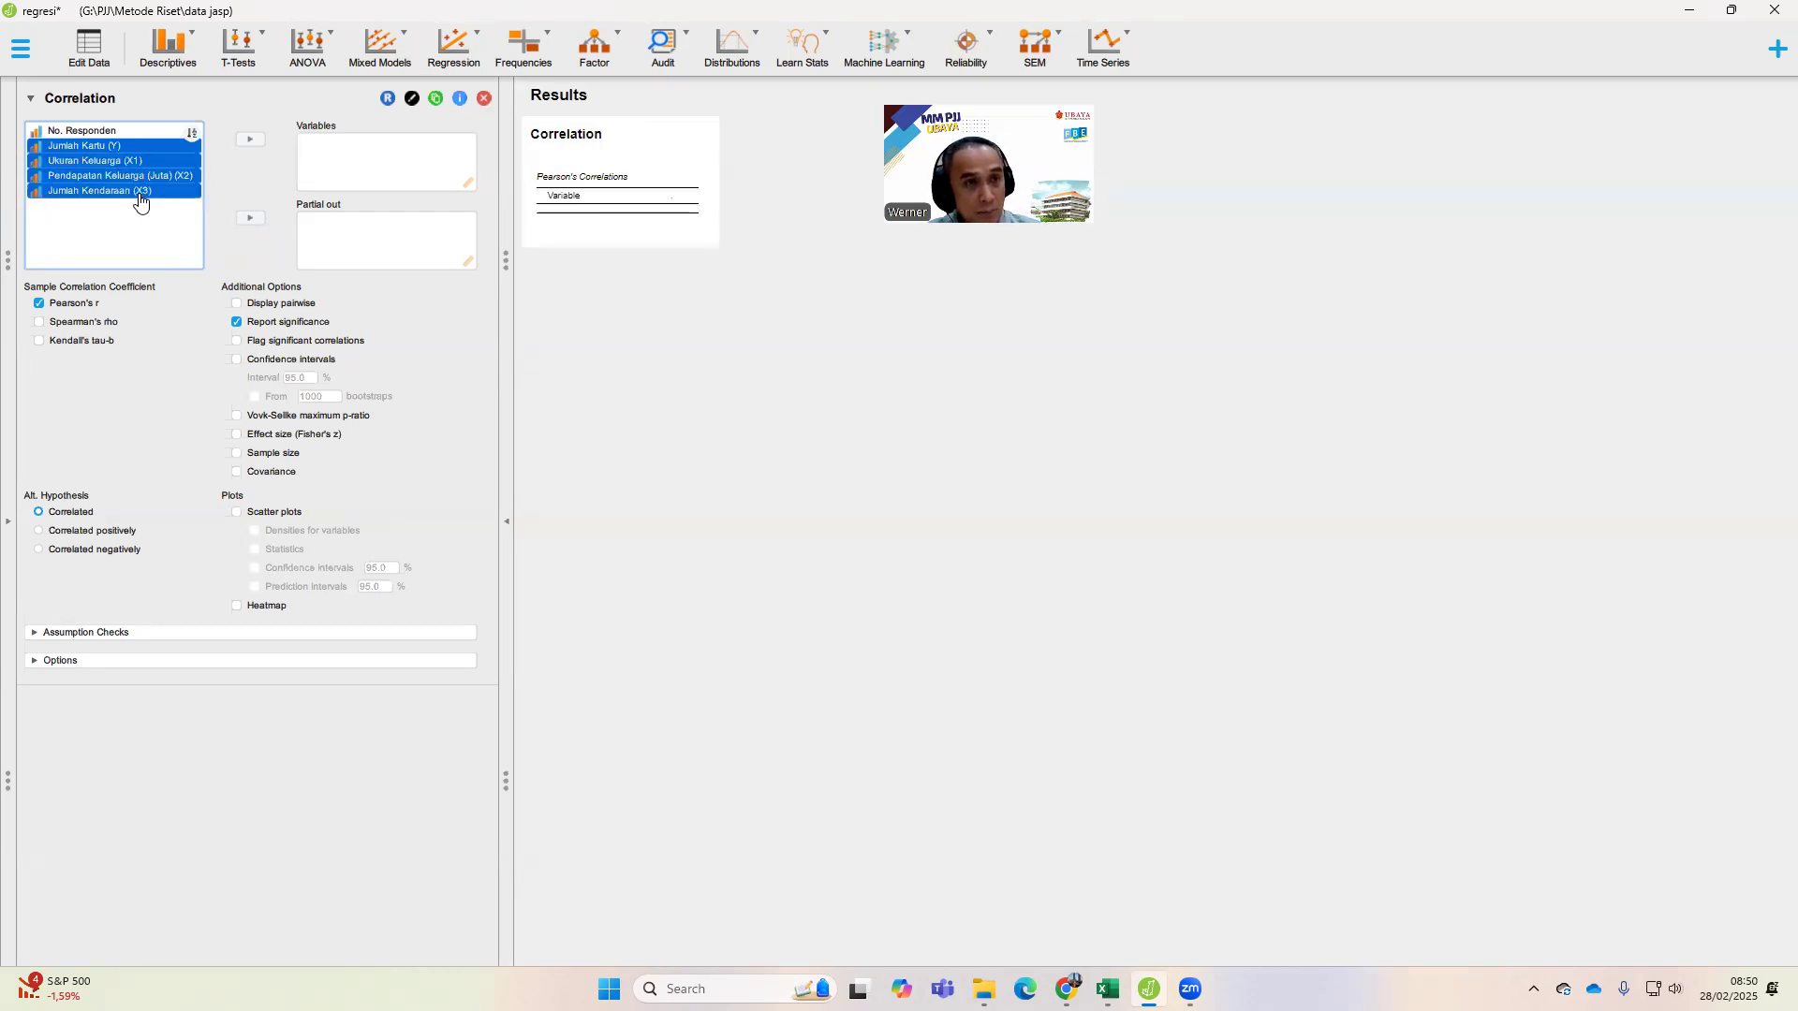
{"action": "left_click", "coordinate": [249, 140]}
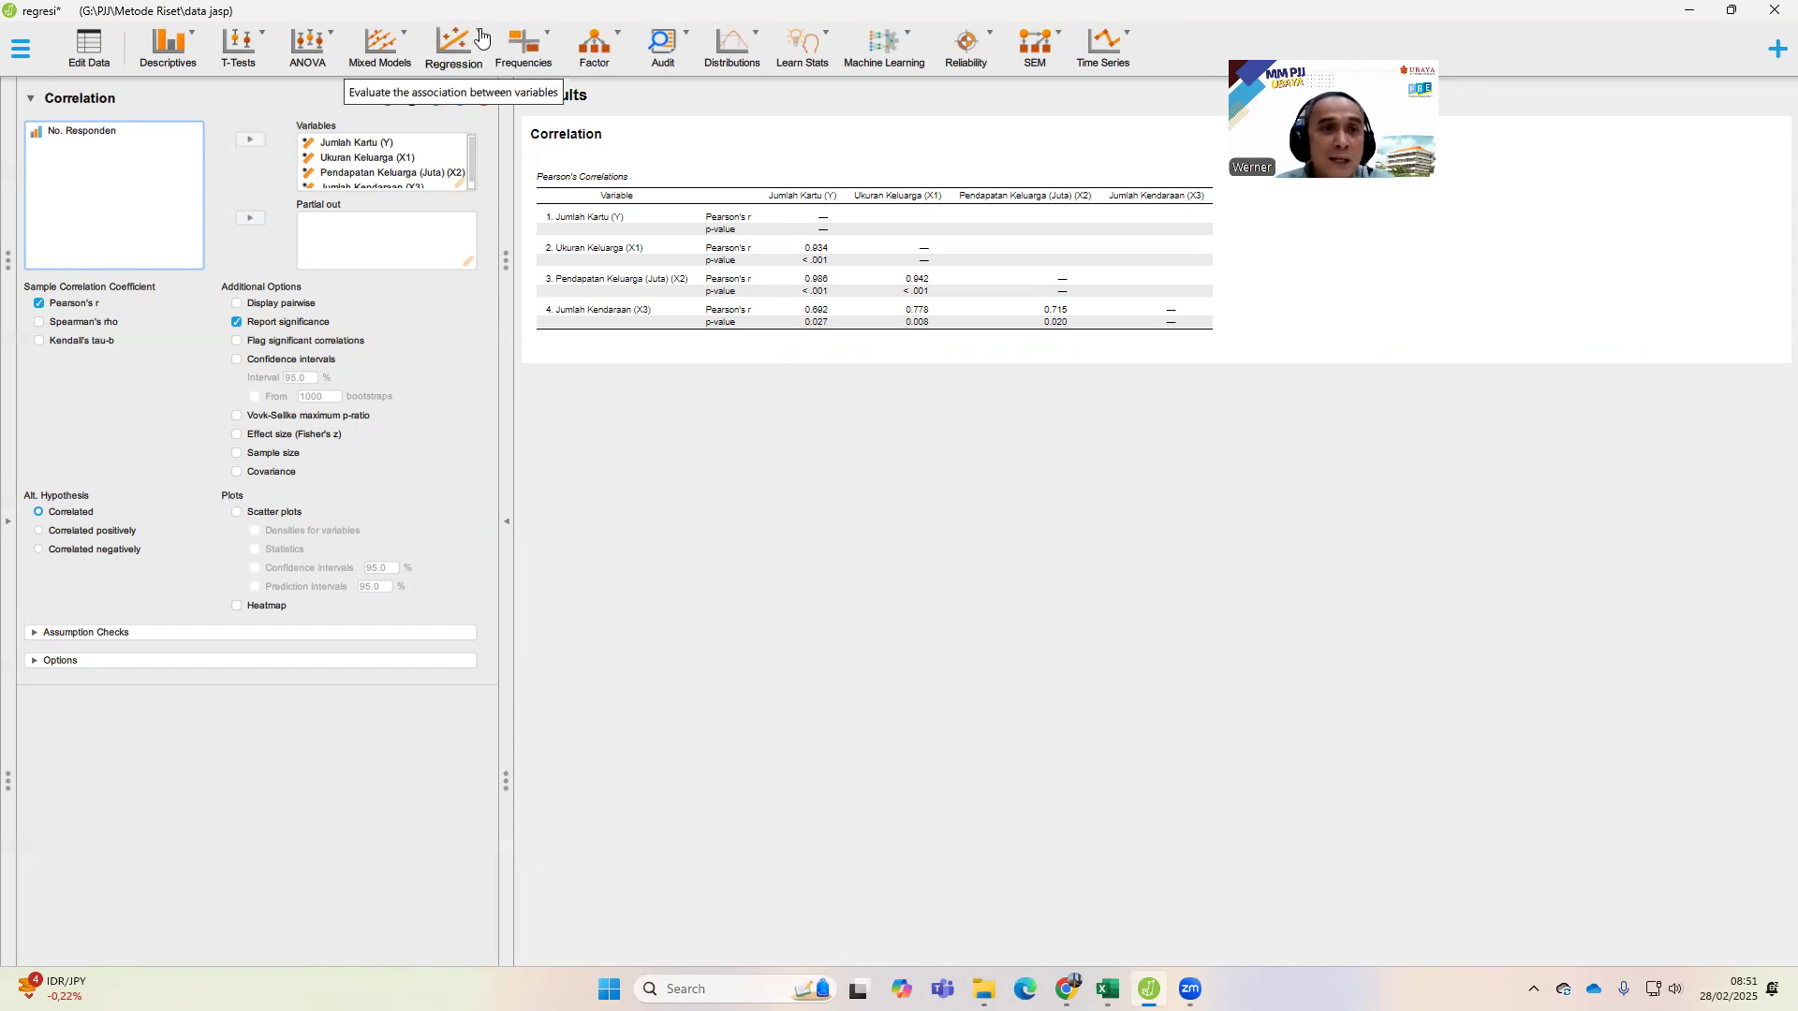
- Add a classical Linear Regression with Jumlah Kartu (Y) as dependent variable and Pendapatan Keluarga (Juta) (X2) as covariate
{"action": "left_click", "coordinate": [481, 39]}
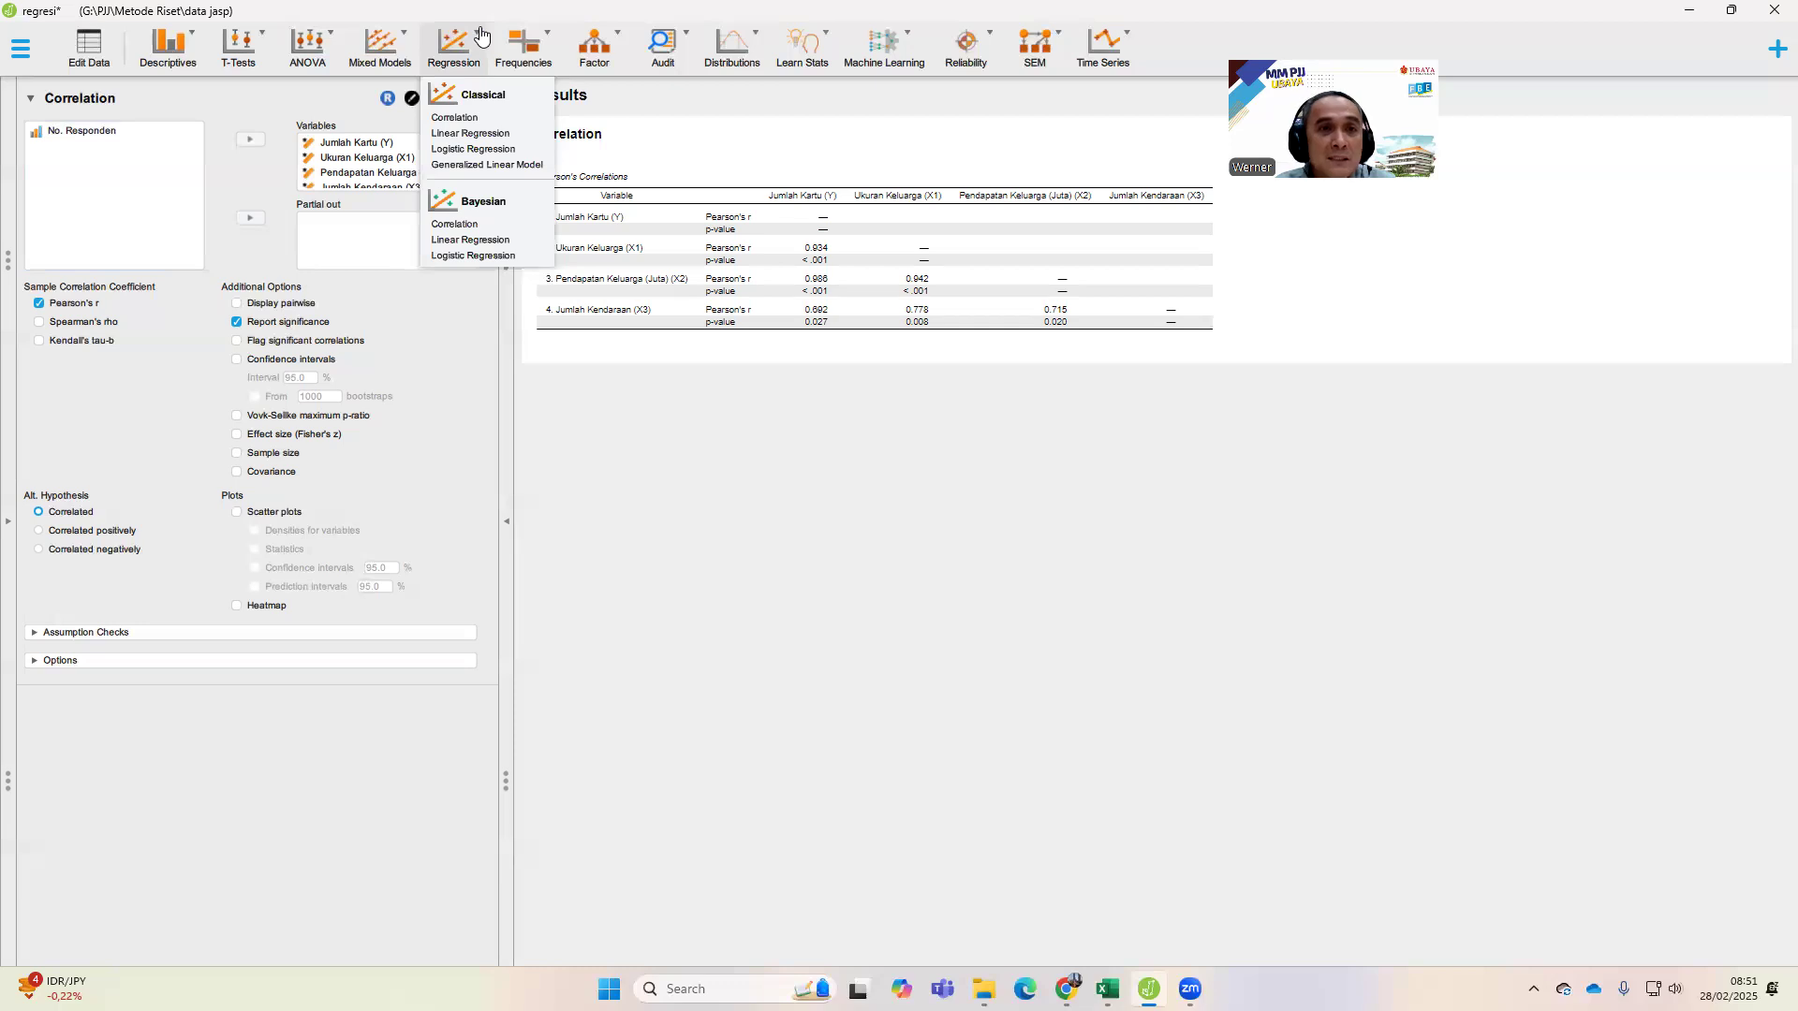
{"action": "left_click", "coordinate": [473, 134]}
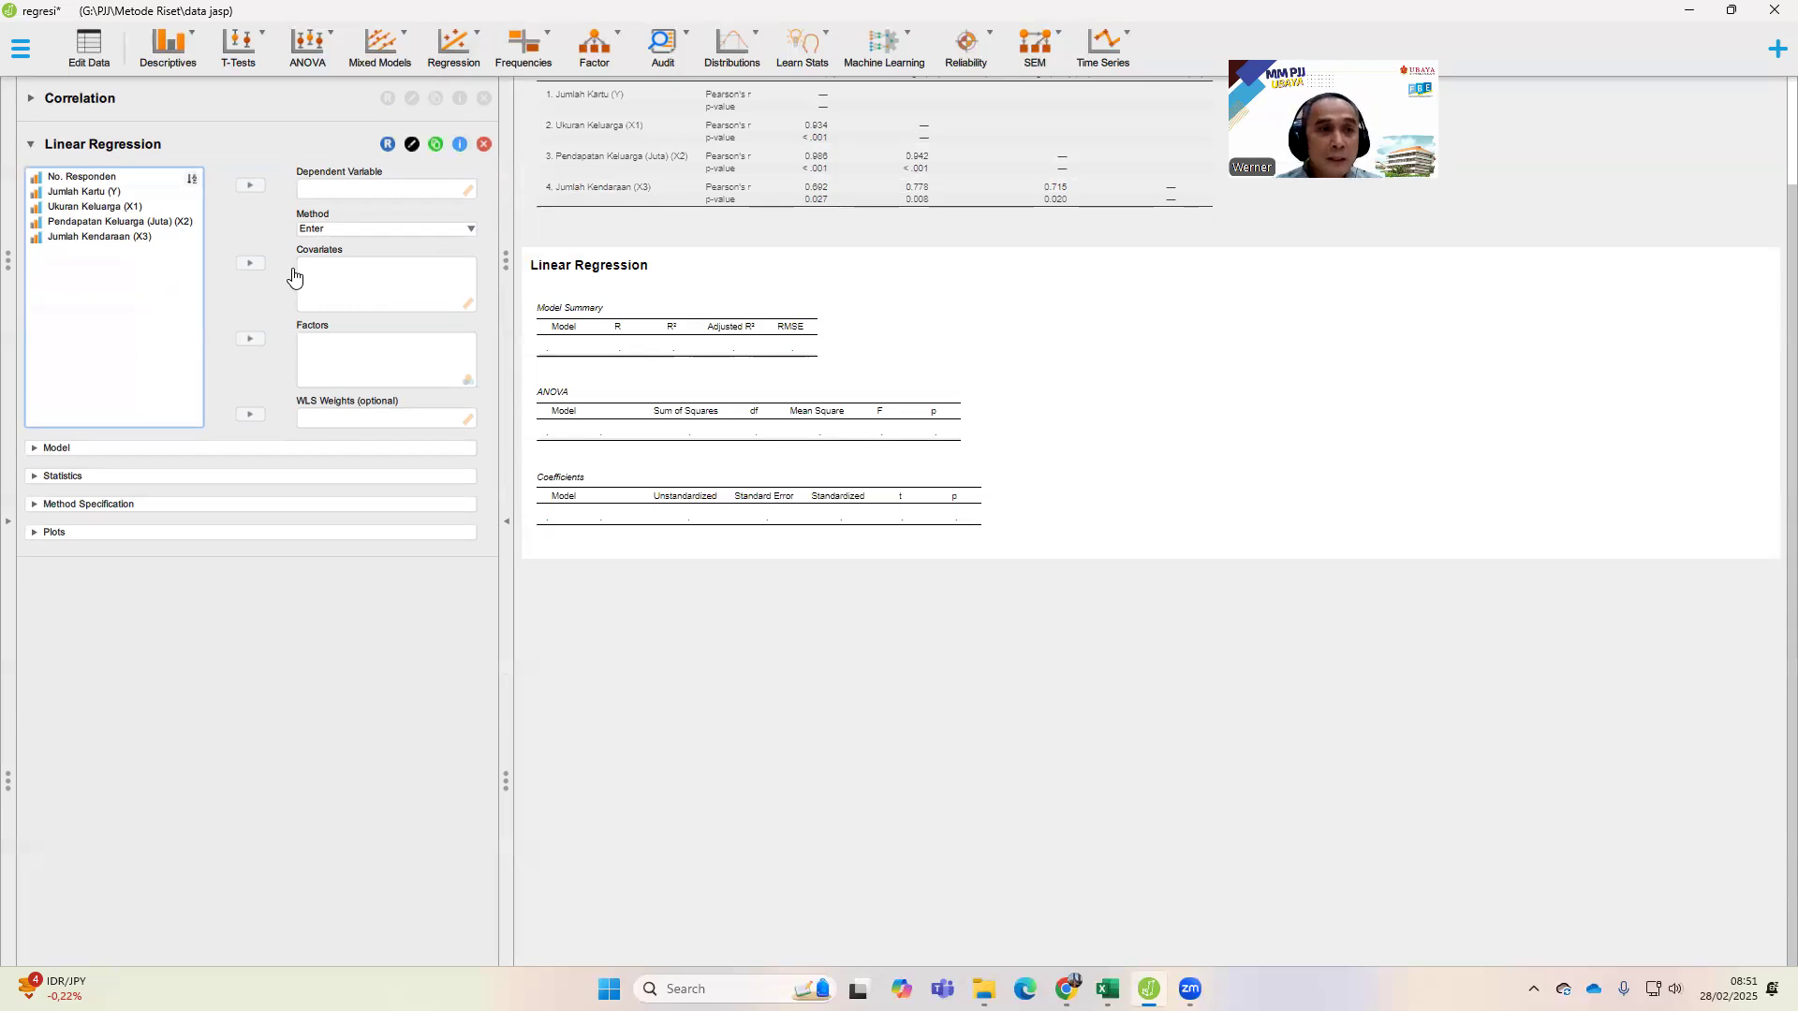
{"action": "left_click", "coordinate": [112, 192]}
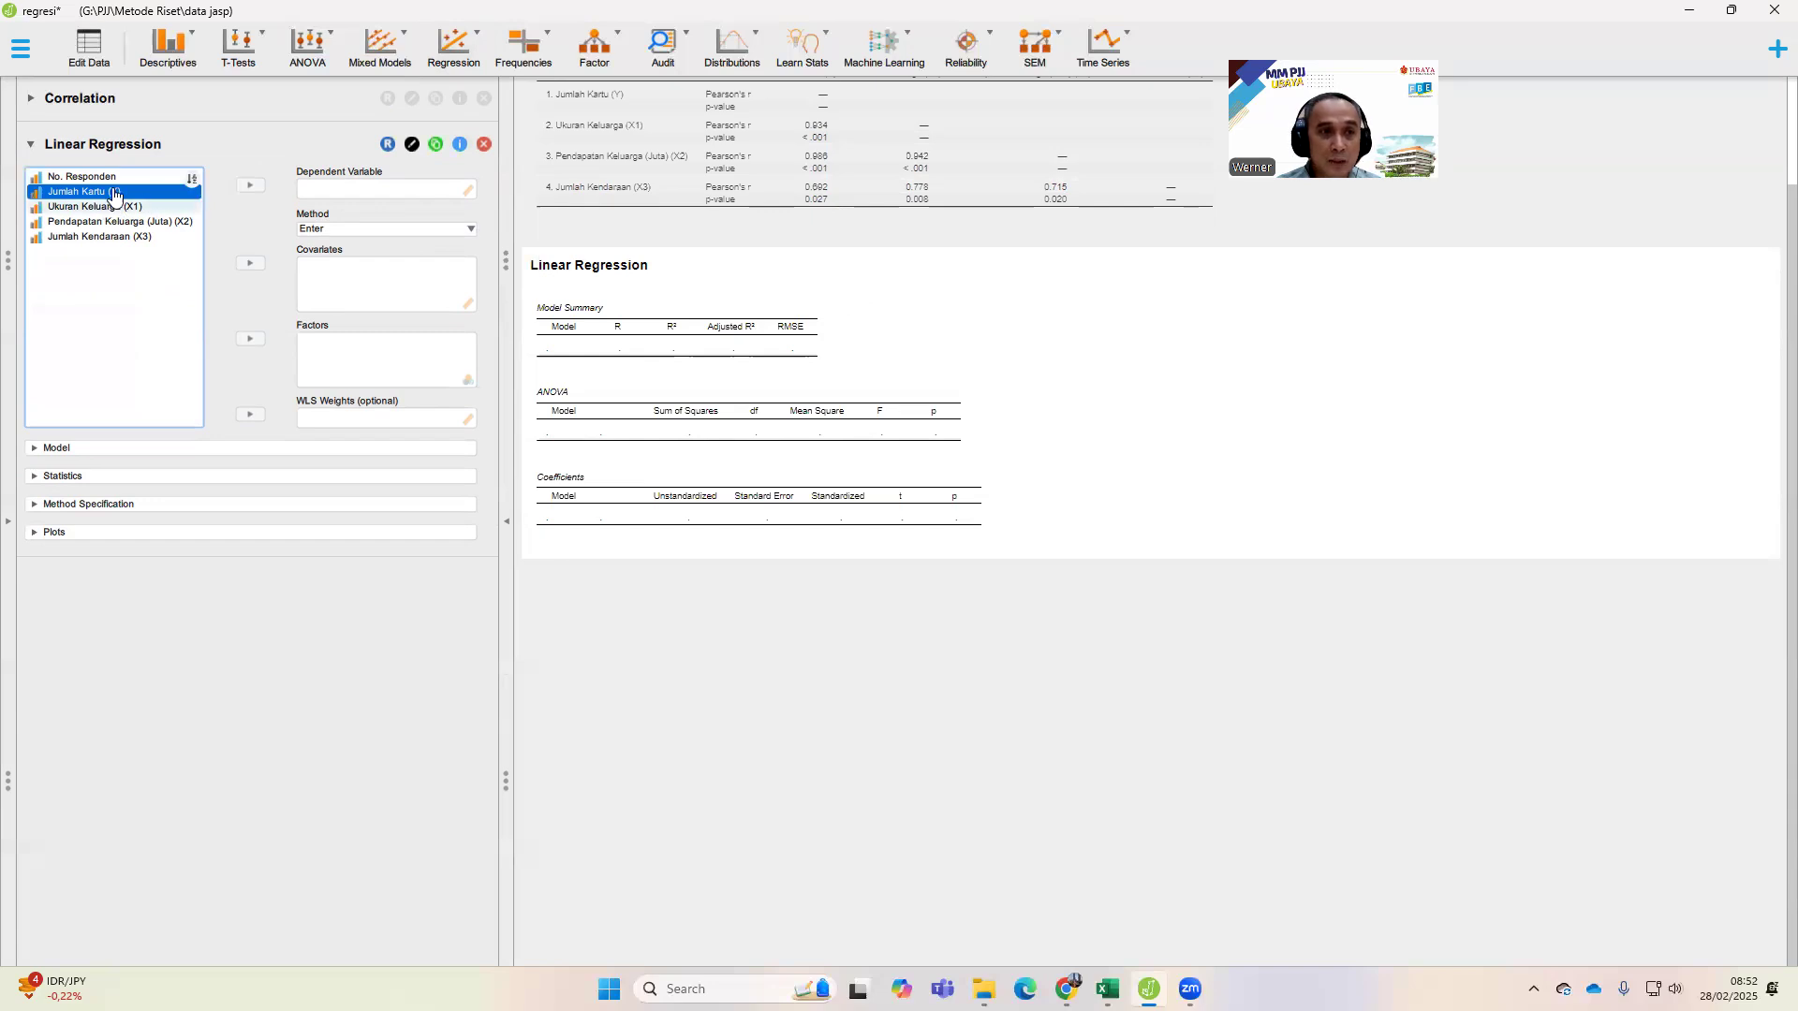
{"action": "left_click", "coordinate": [246, 186]}
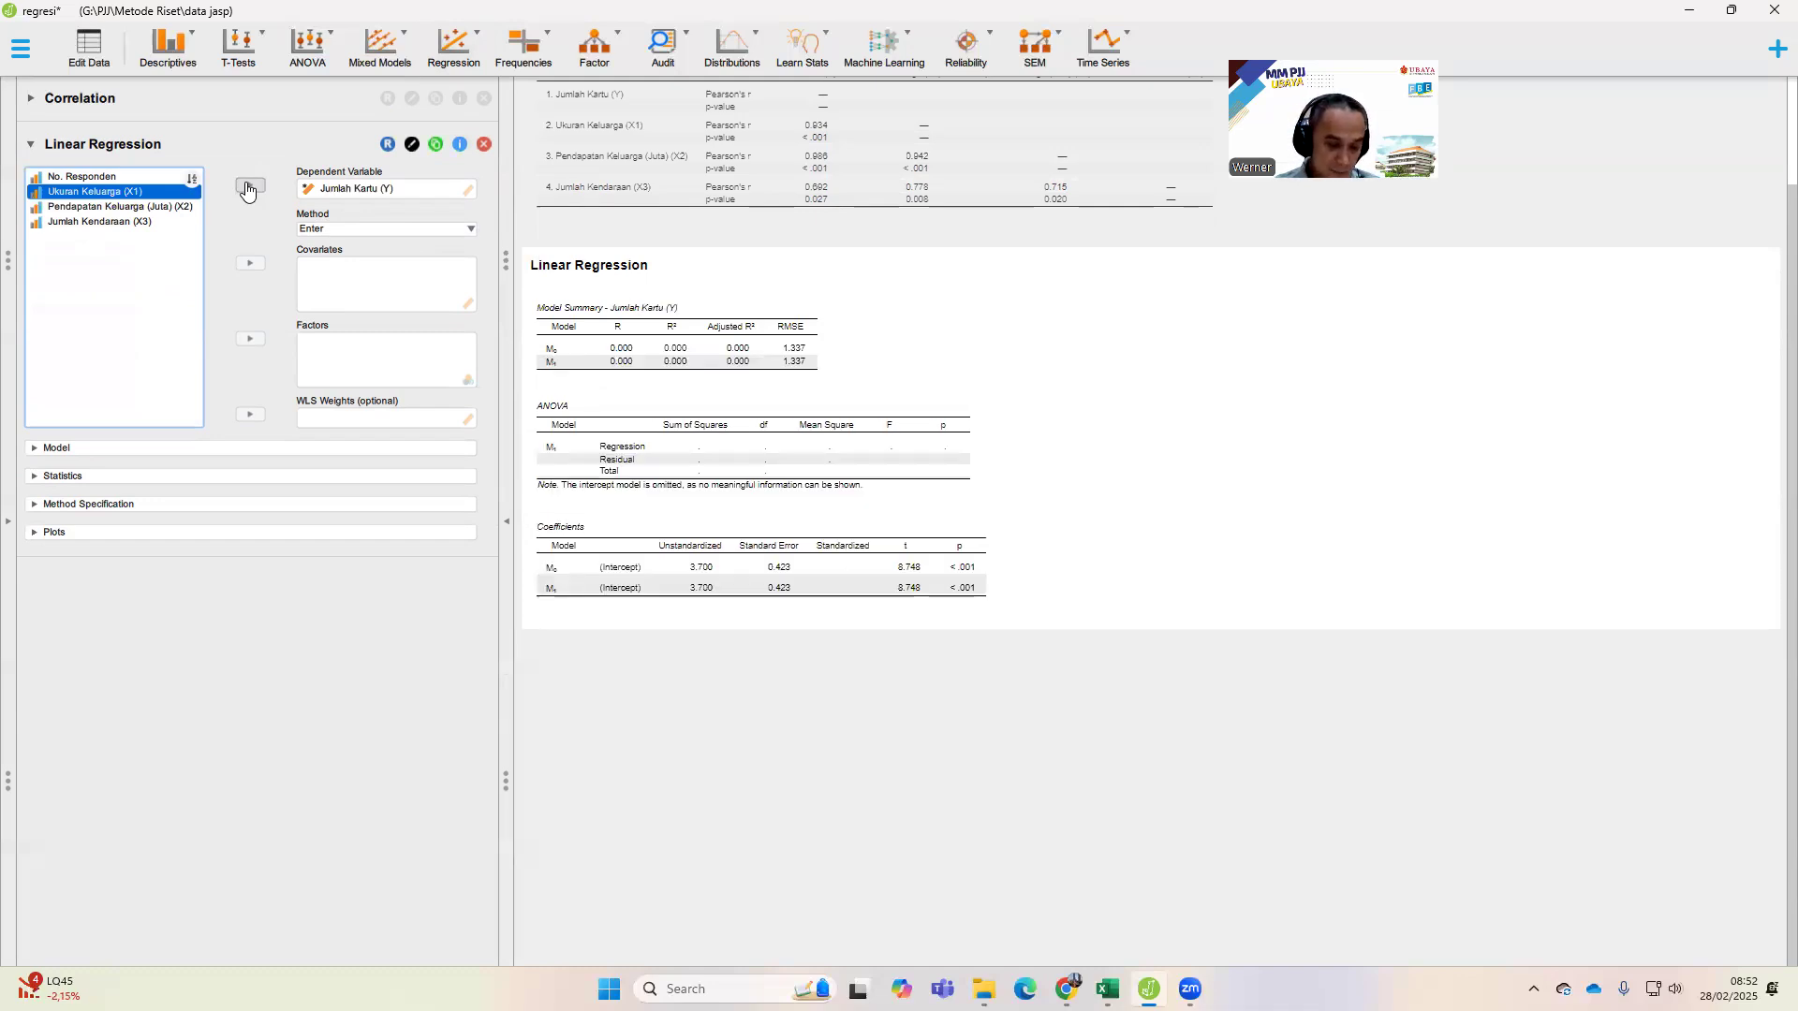
{"action": "left_click", "coordinate": [152, 207]}
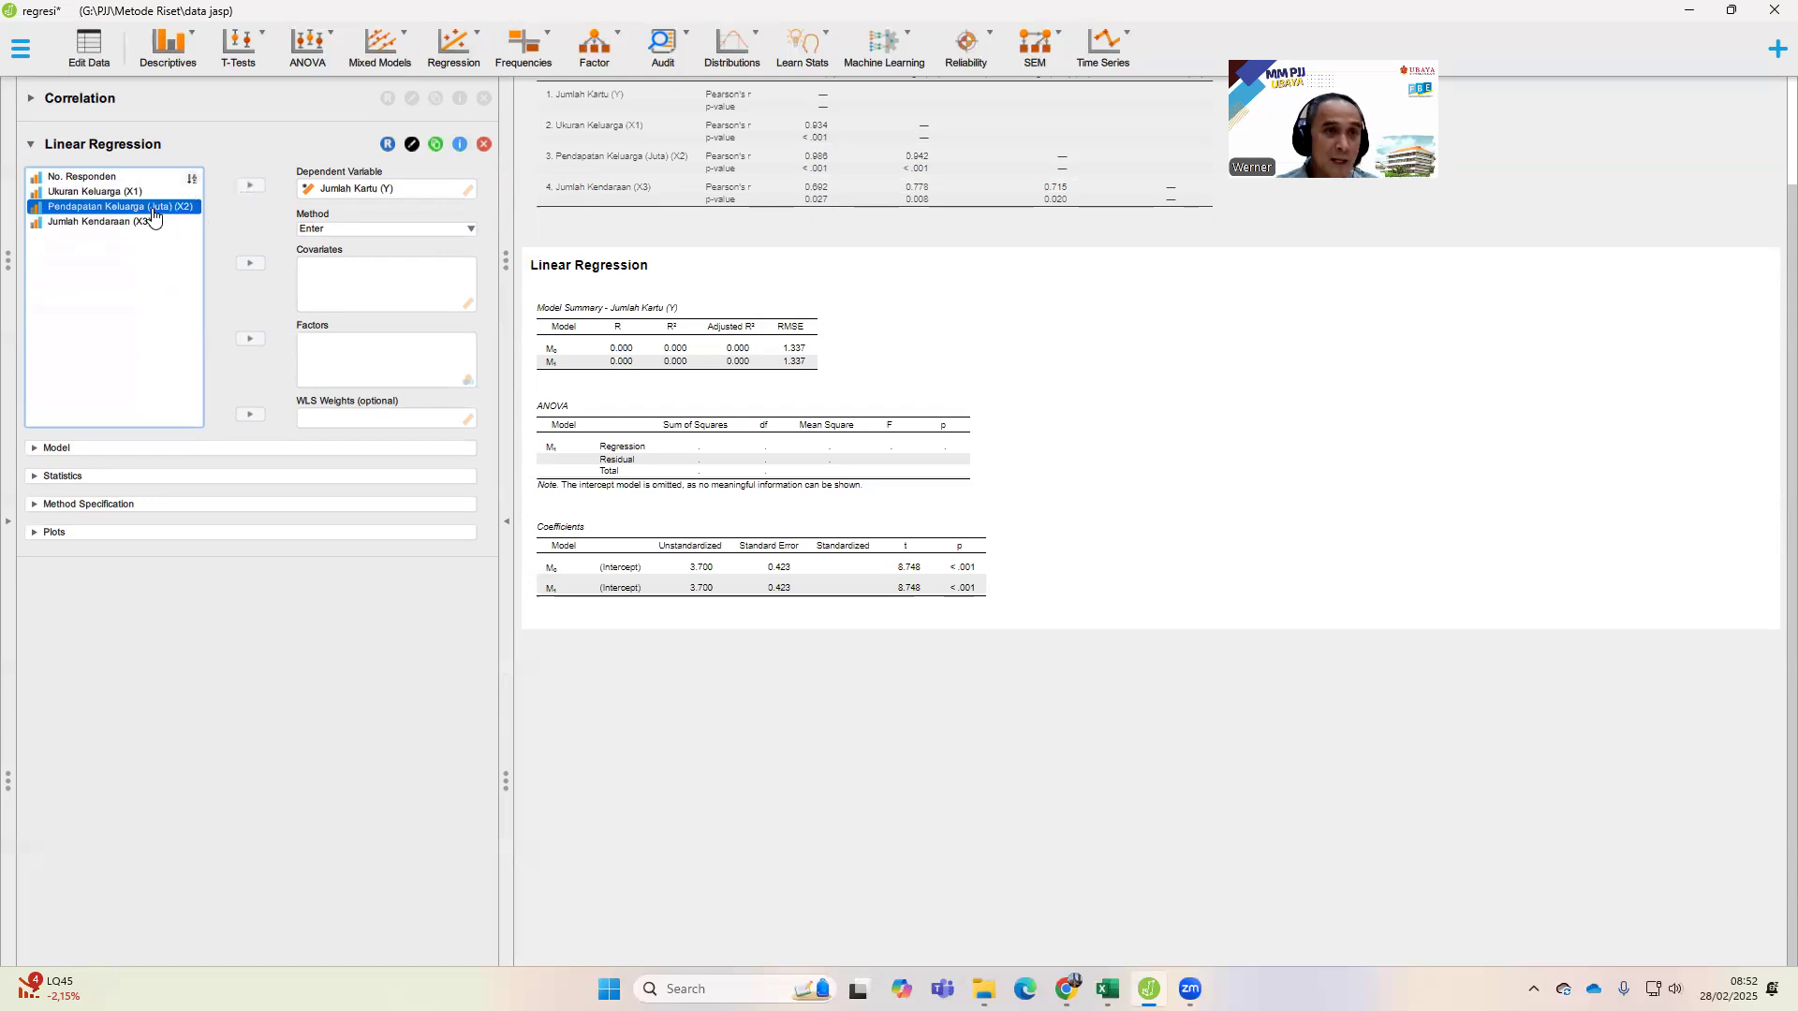
{"action": "left_click", "coordinate": [250, 265]}
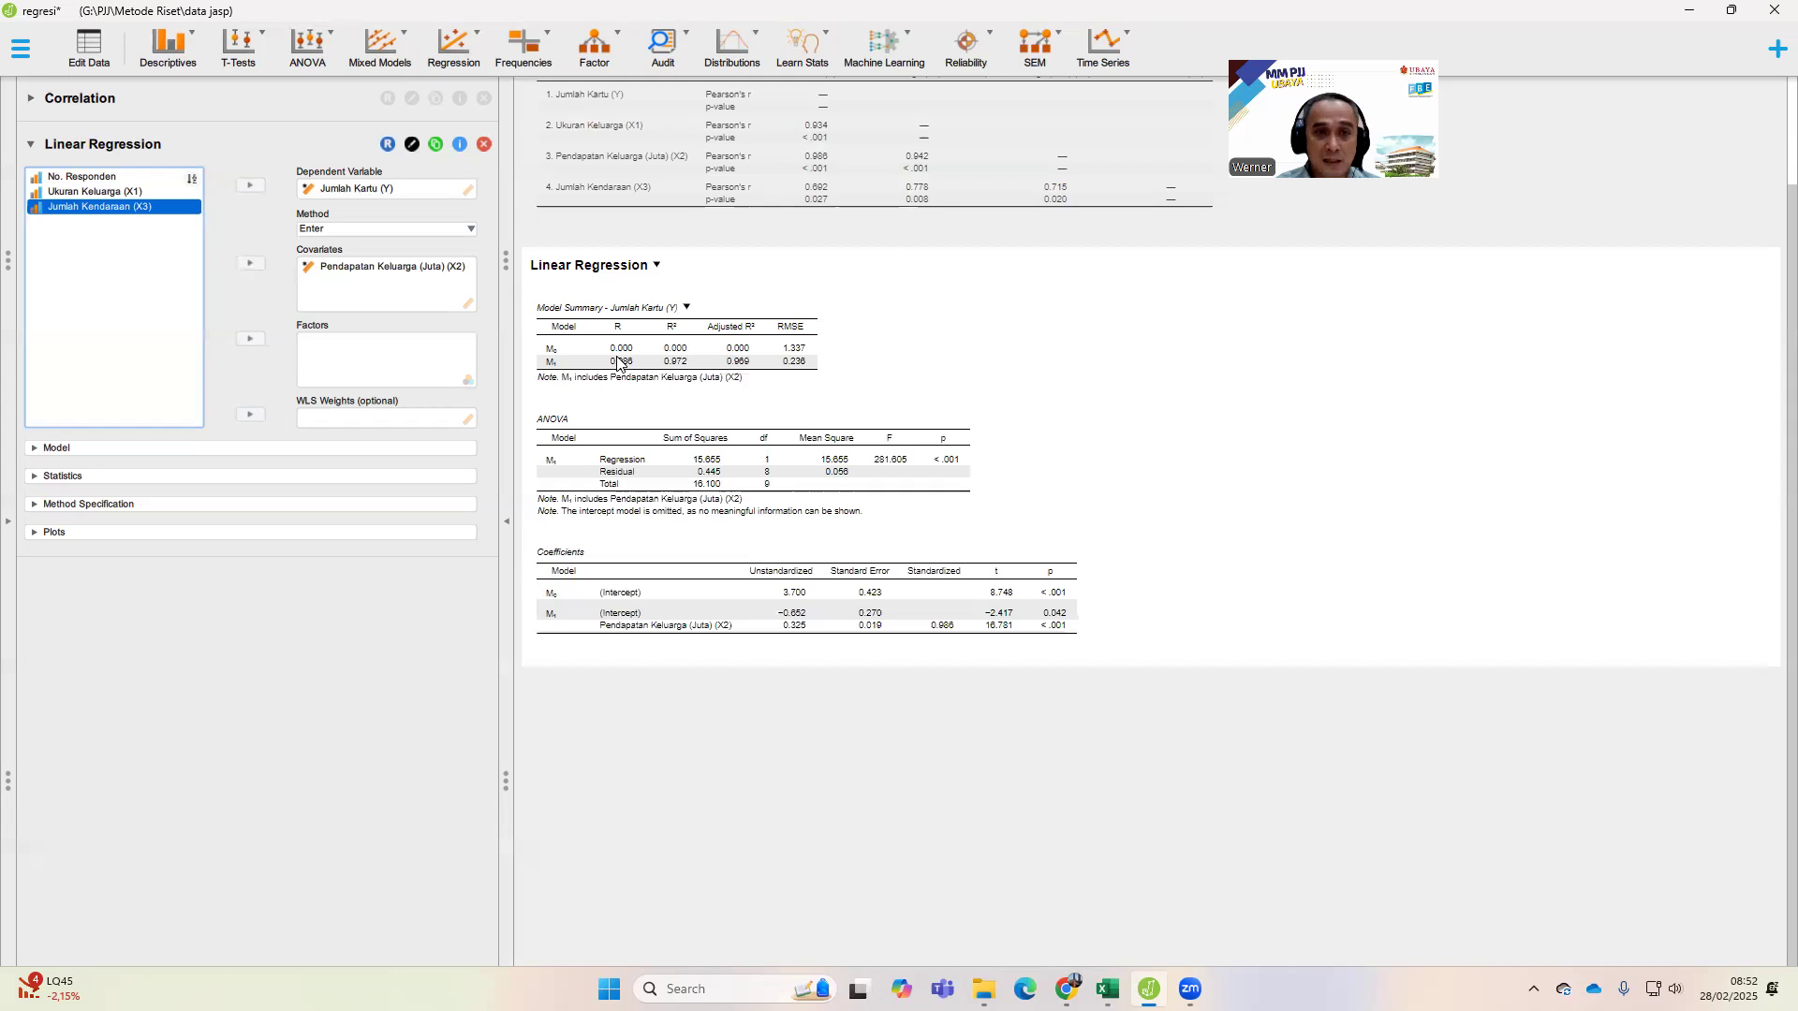
{"action": "mouse_move", "coordinate": [385, 273]}
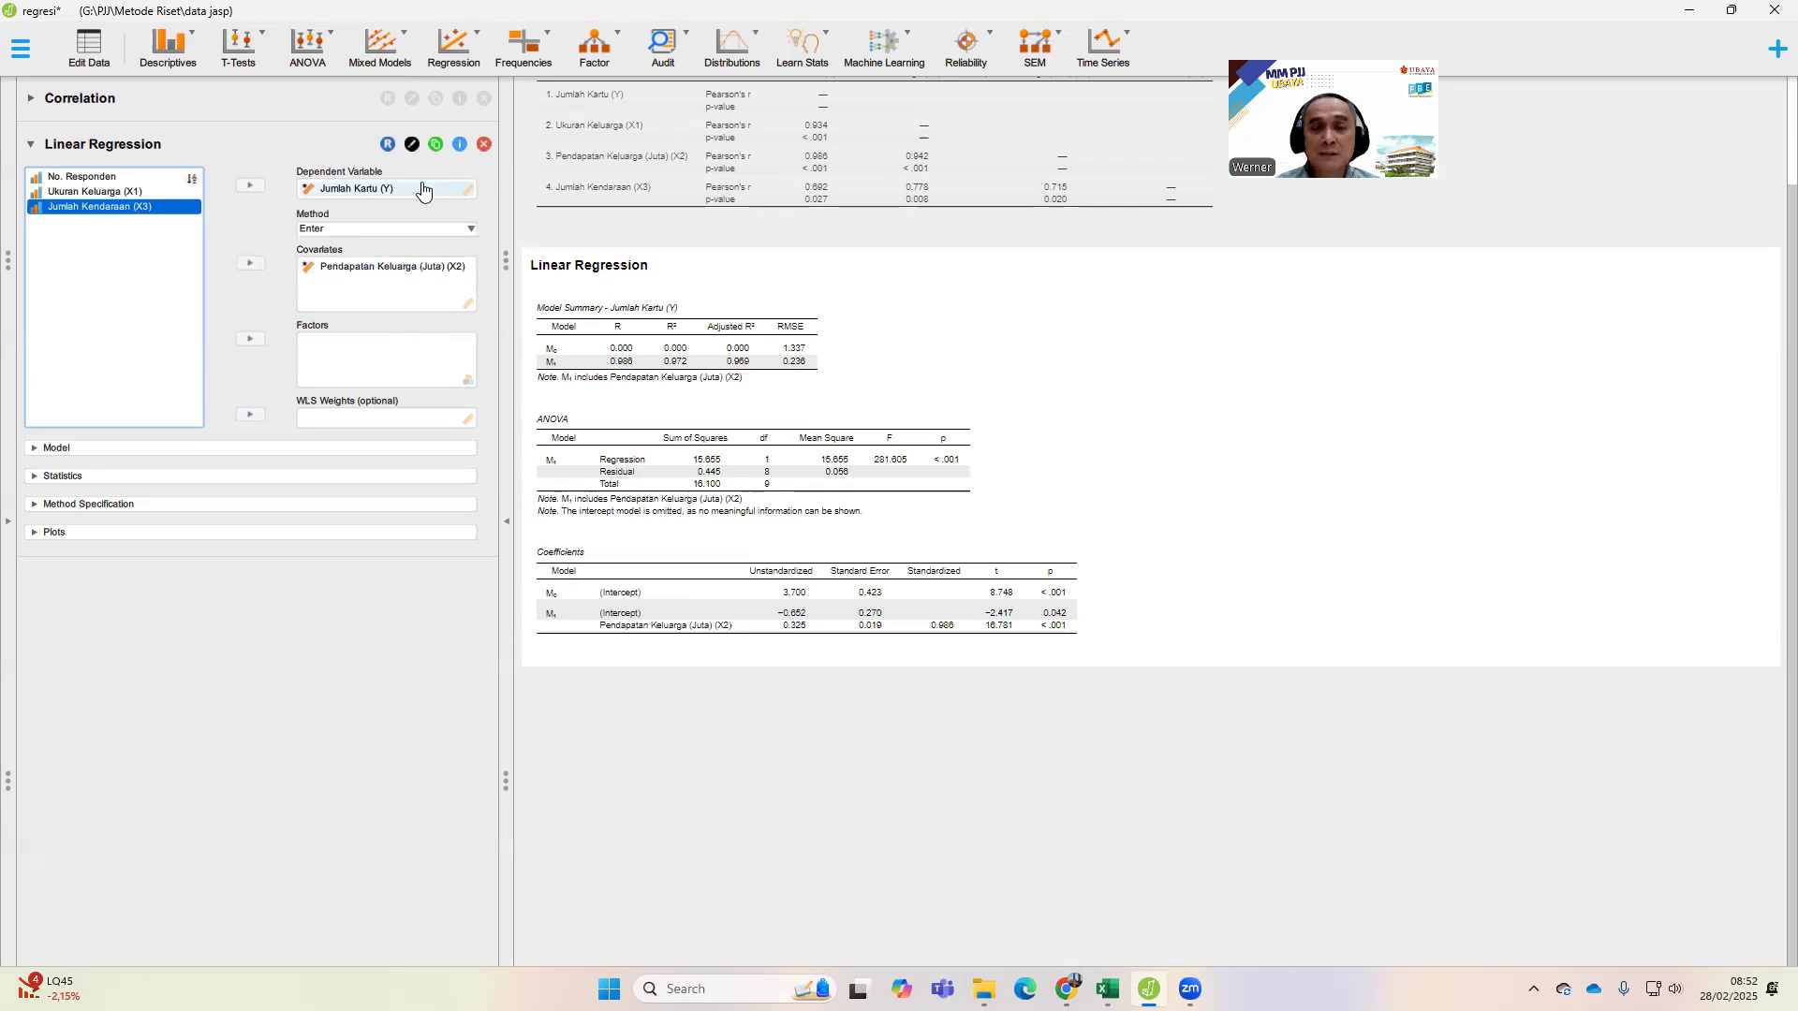
{"action": "mouse_move", "coordinate": [423, 190]}
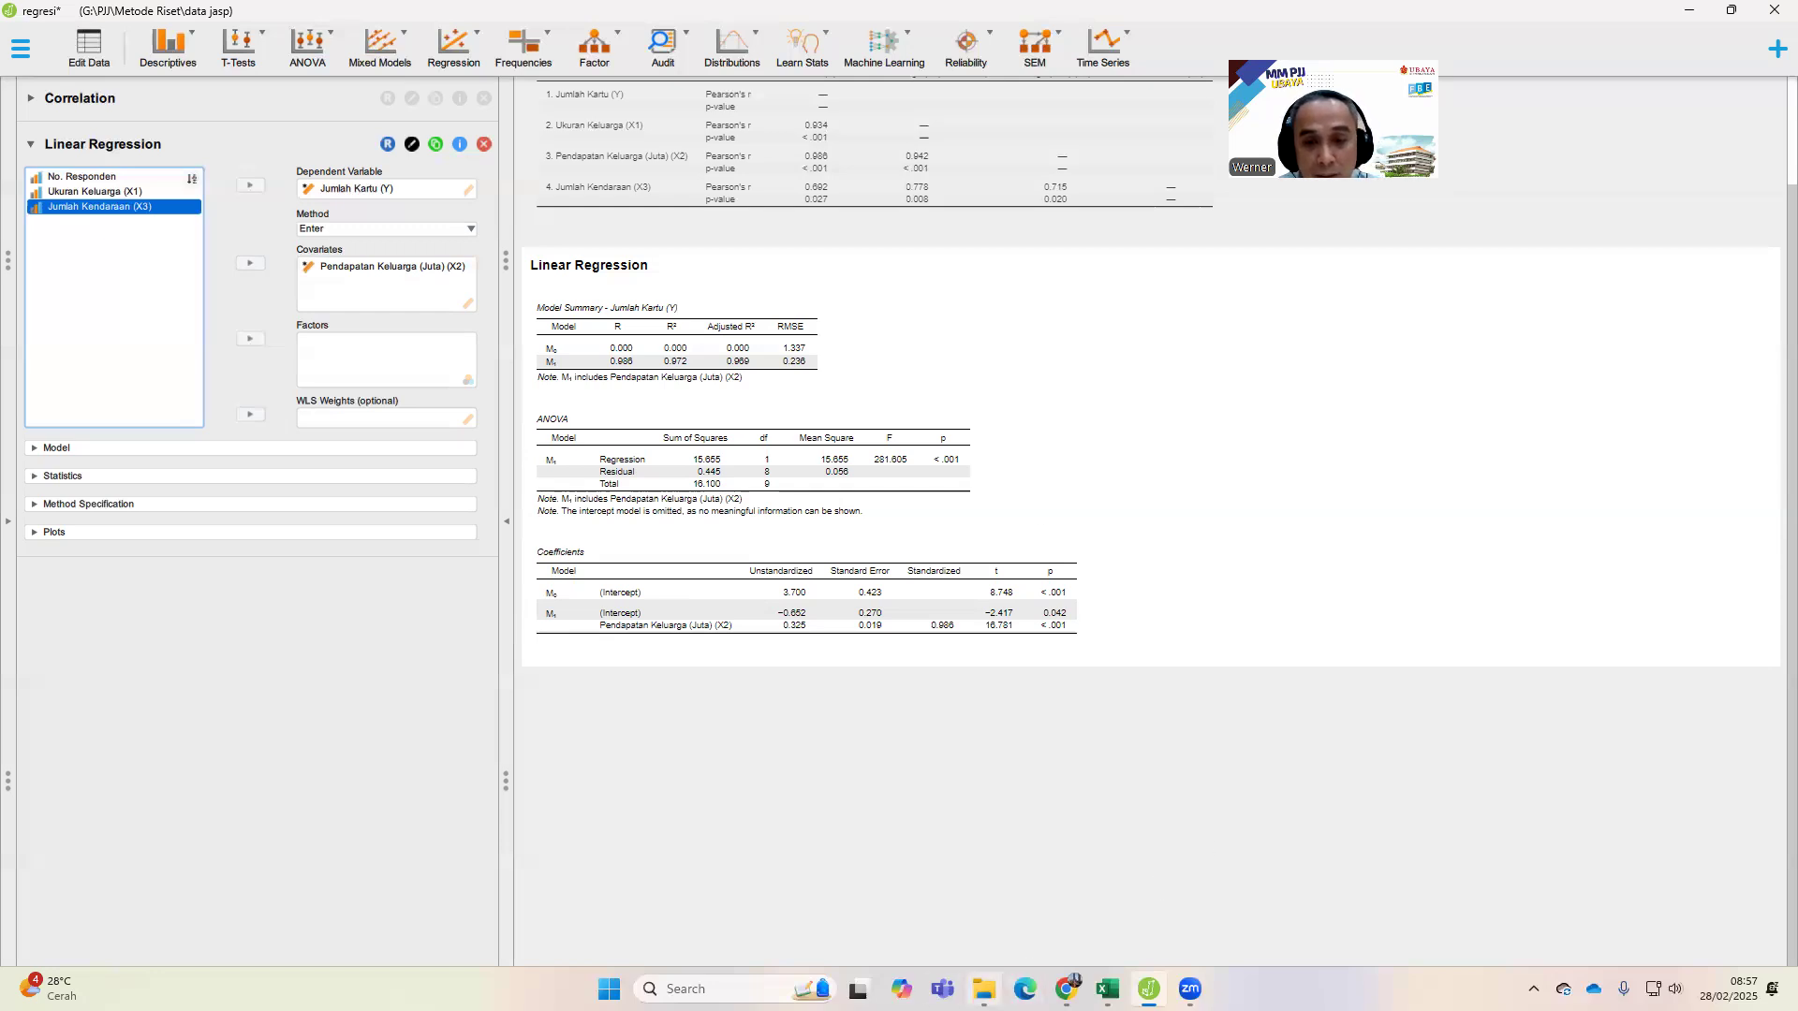
- Browse in File Explorer to the data jasp folder under G:\PJJ\Metode Riset, and bring up the regresi workbook in Excel
{"action": "left_click", "coordinate": [983, 988]}
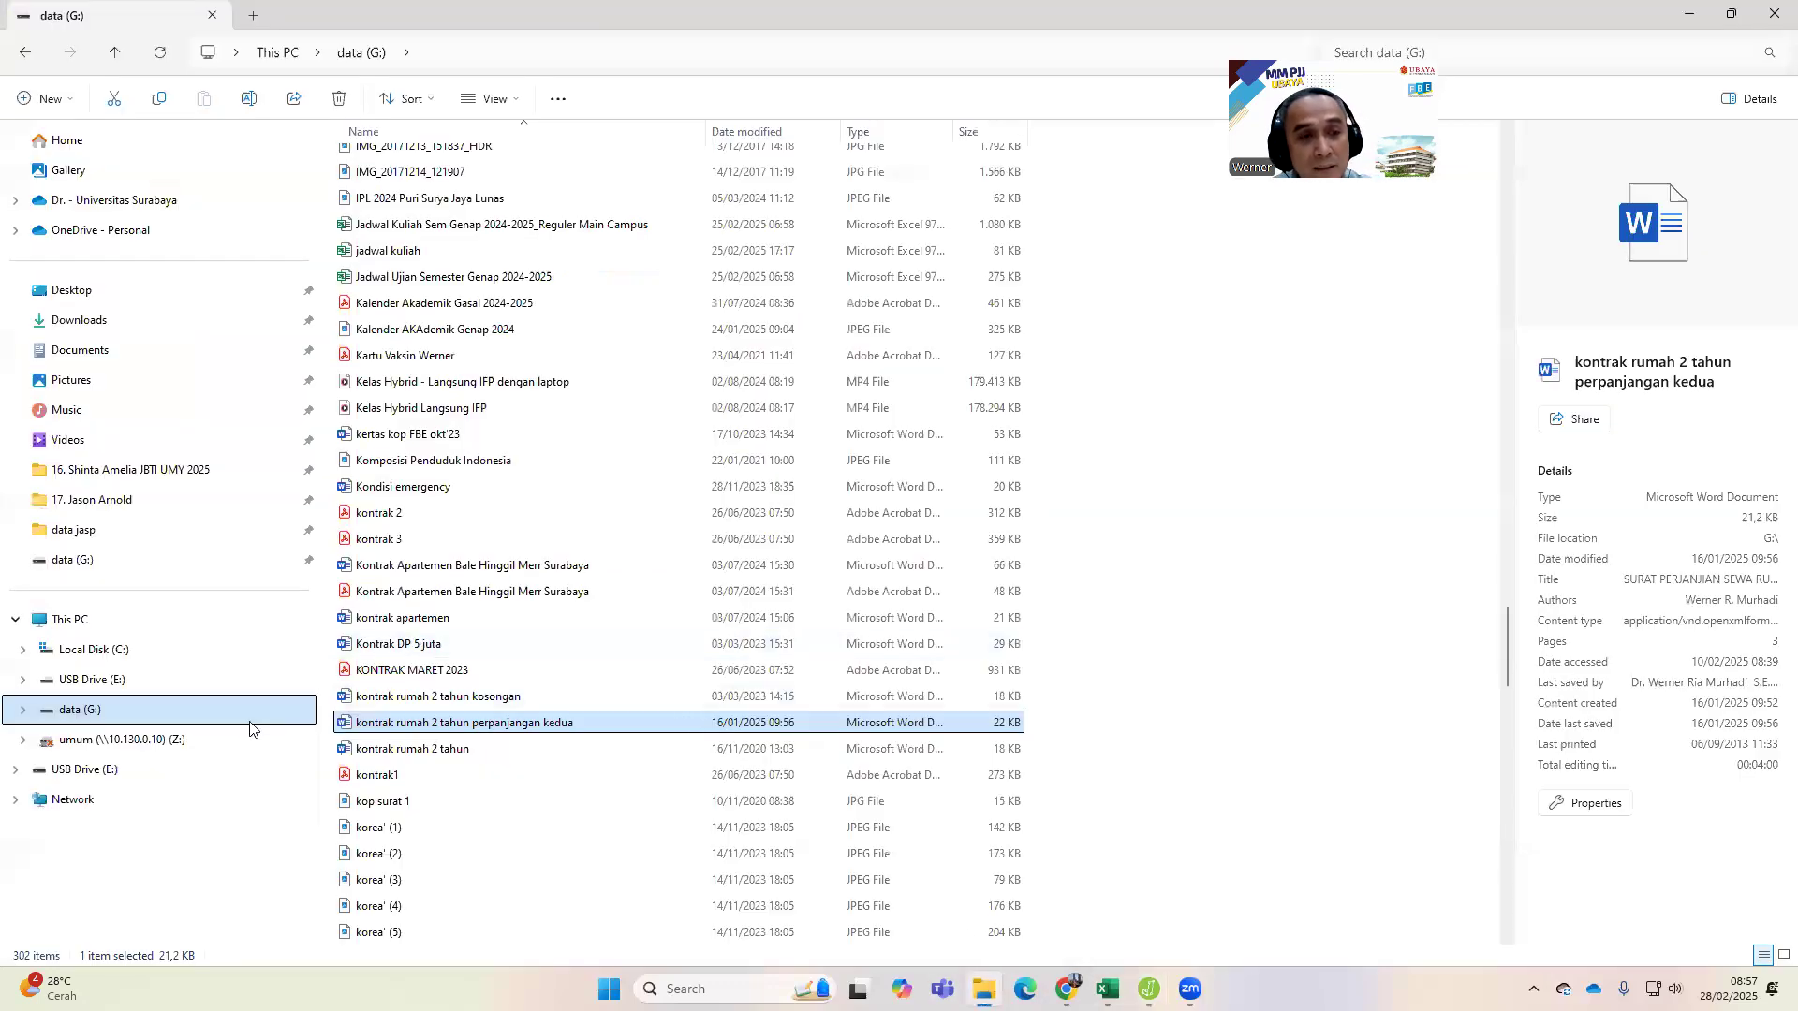
{"action": "left_click", "coordinate": [181, 709]}
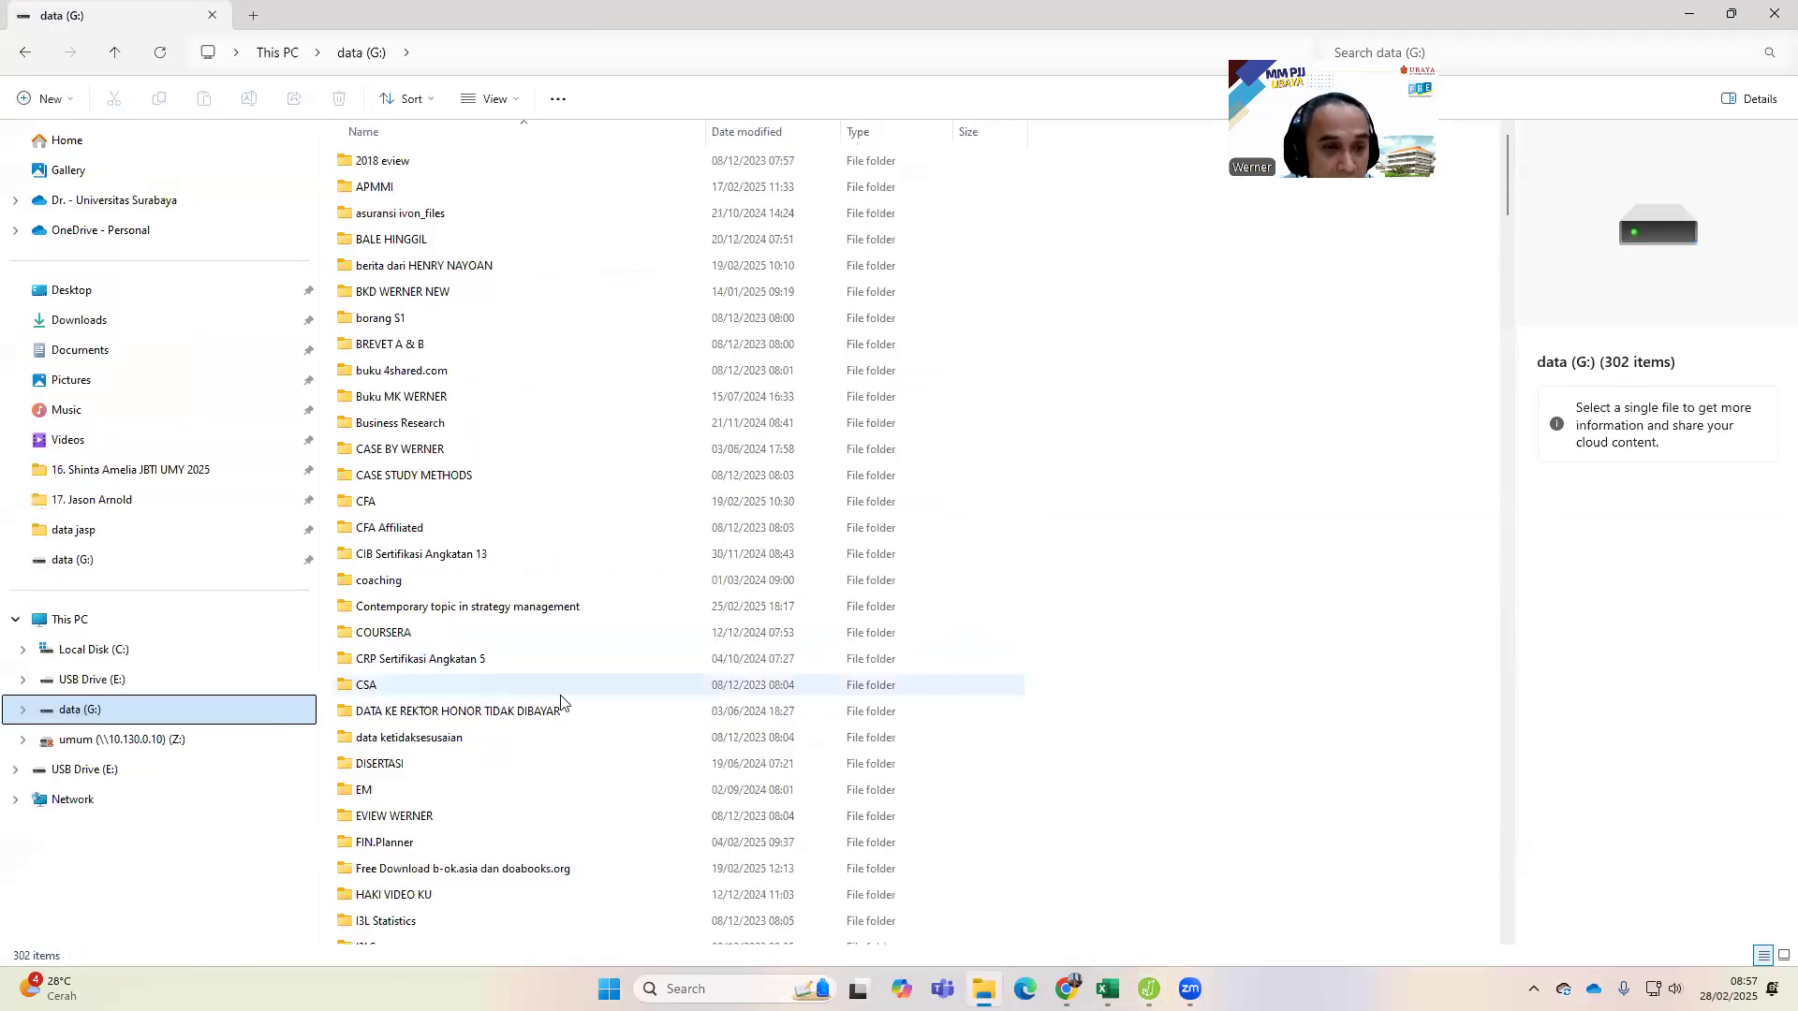
{"action": "scroll", "coordinate": [562, 702], "scroll_direction": "down", "scroll_amount": 10}
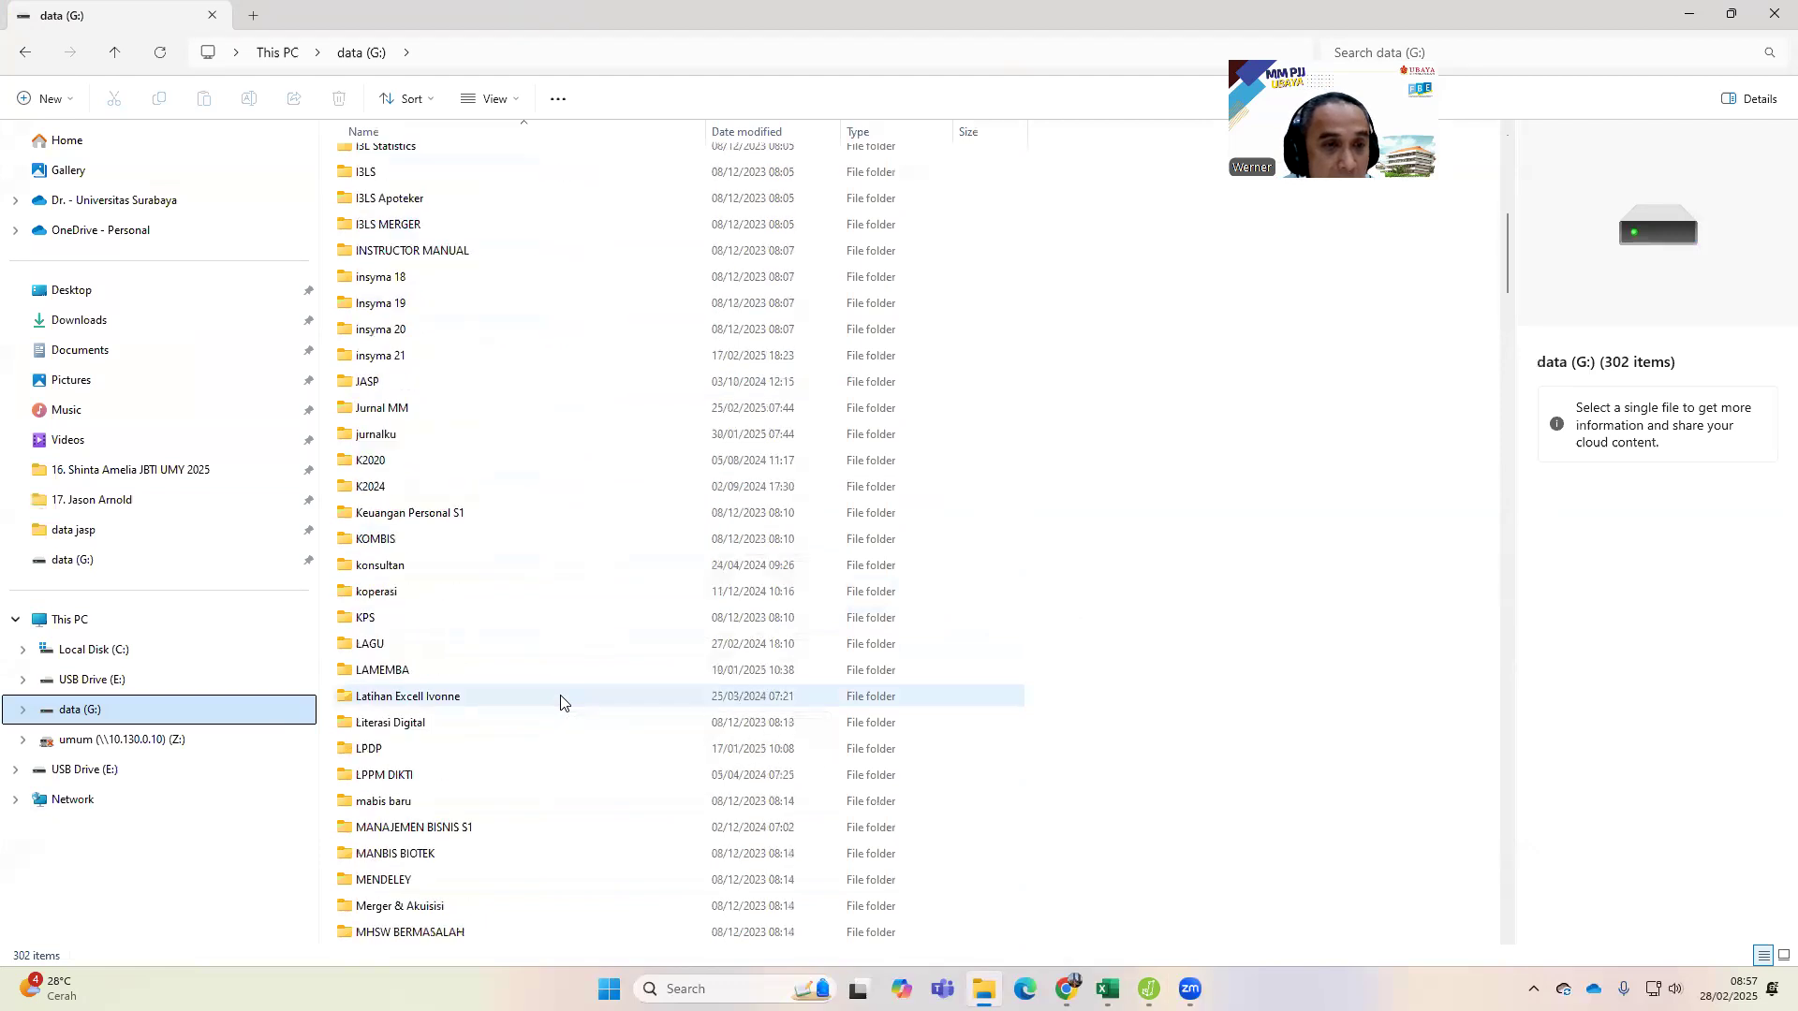
{"action": "scroll", "coordinate": [562, 543], "scroll_direction": "up", "scroll_amount": 3}
{"action": "scroll", "coordinate": [561, 543], "scroll_direction": "down", "scroll_amount": 4}
{"action": "scroll", "coordinate": [510, 750], "scroll_direction": "down", "scroll_amount": 4}
{"action": "scroll", "coordinate": [465, 832], "scroll_direction": "down", "scroll_amount": 1}
{"action": "left_click", "coordinate": [437, 937]}
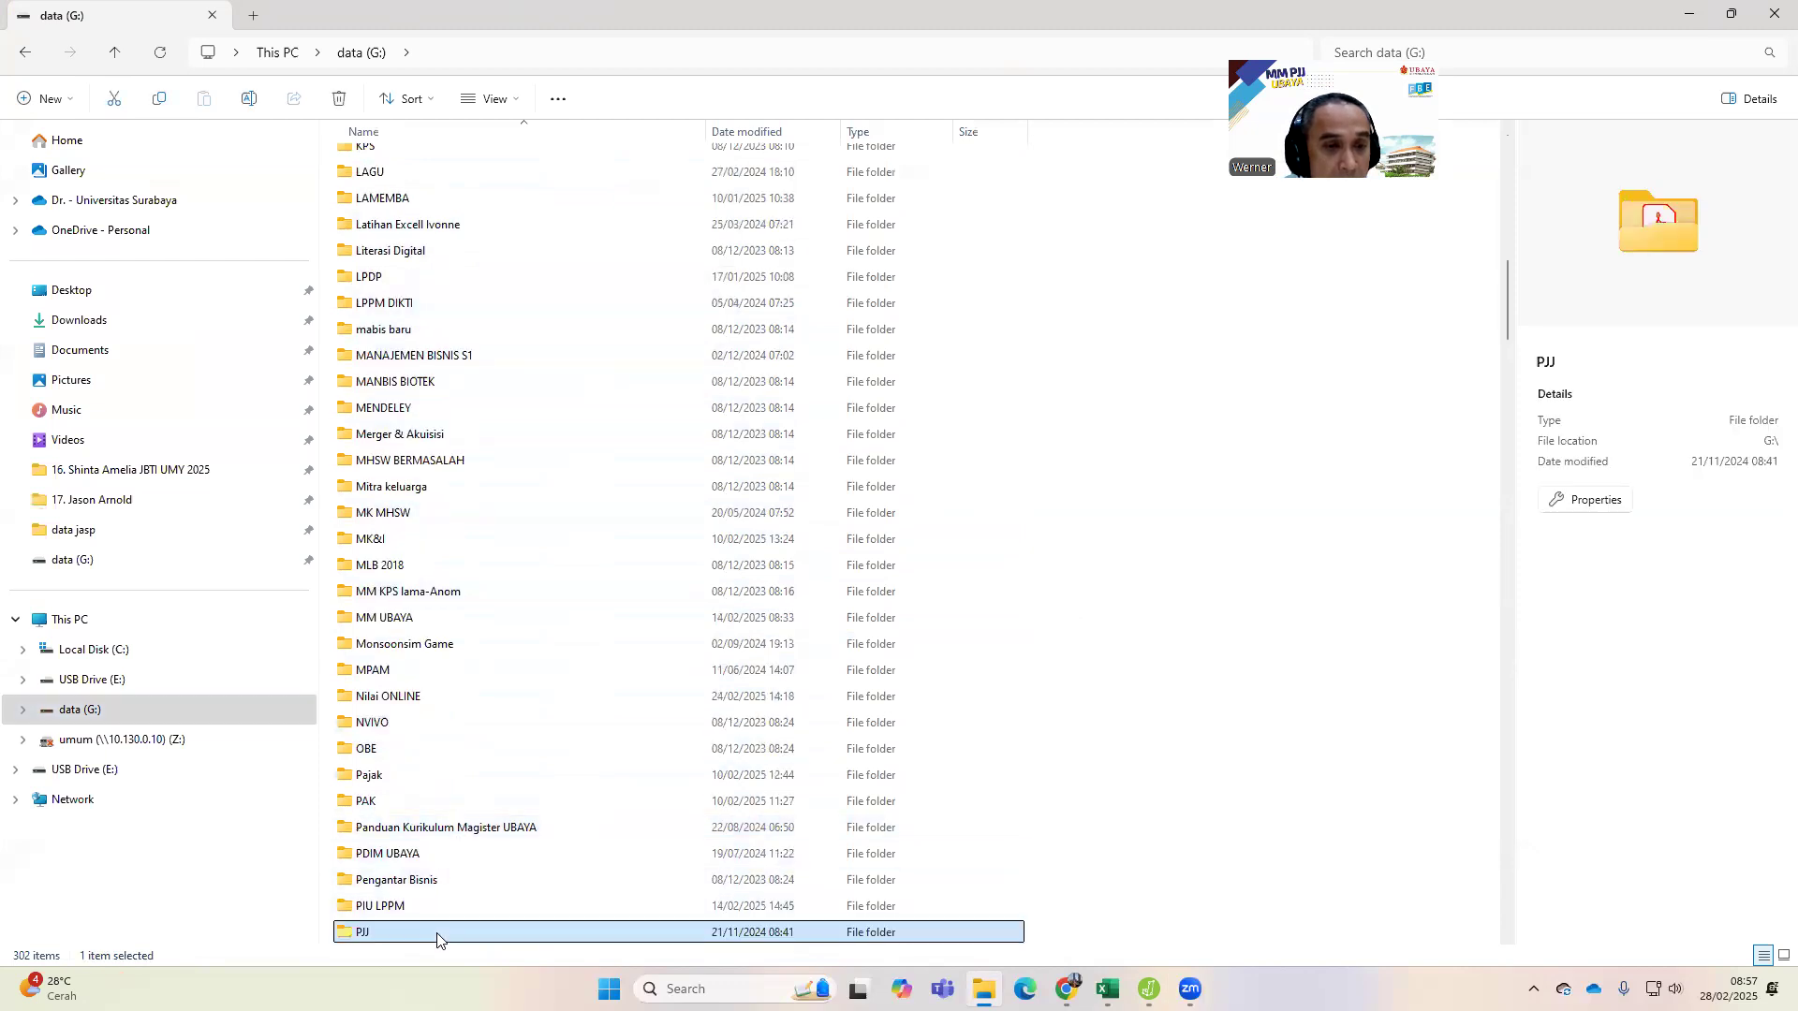
{"action": "double_click", "coordinate": [436, 936]}
{"action": "double_click", "coordinate": [450, 242]}
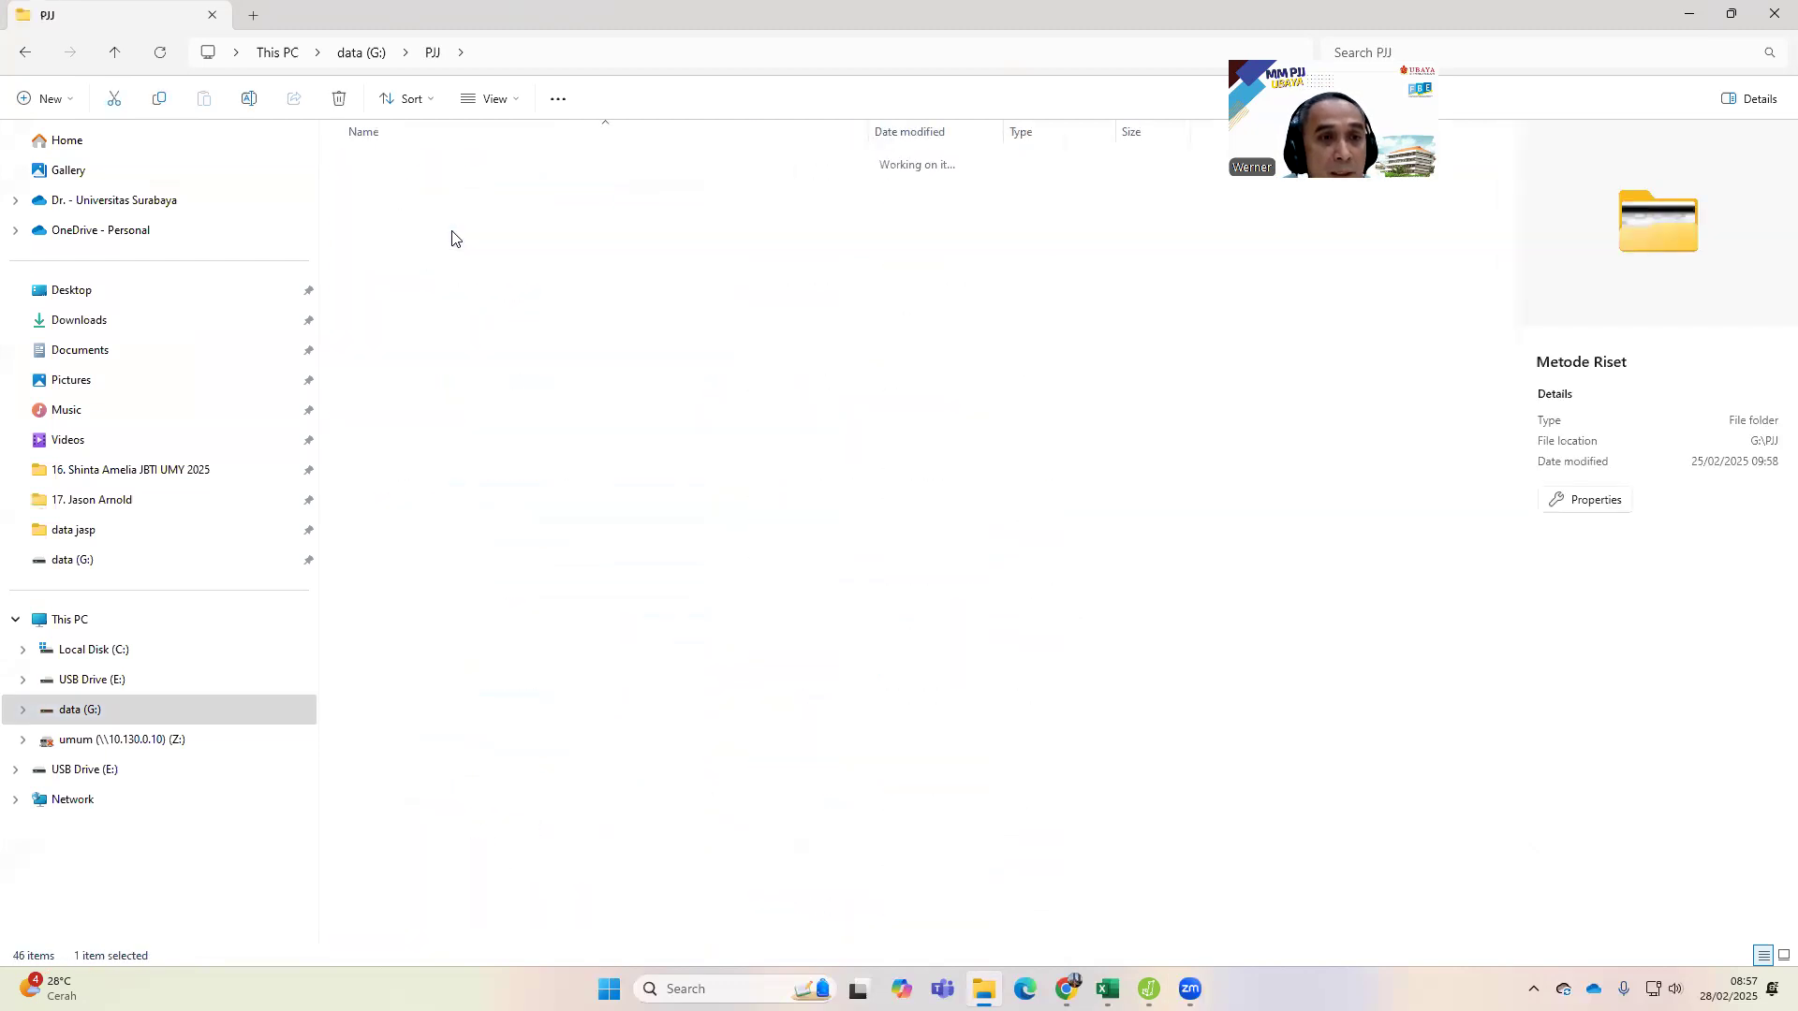
{"action": "left_click", "coordinate": [450, 195]}
{"action": "double_click", "coordinate": [450, 195]}
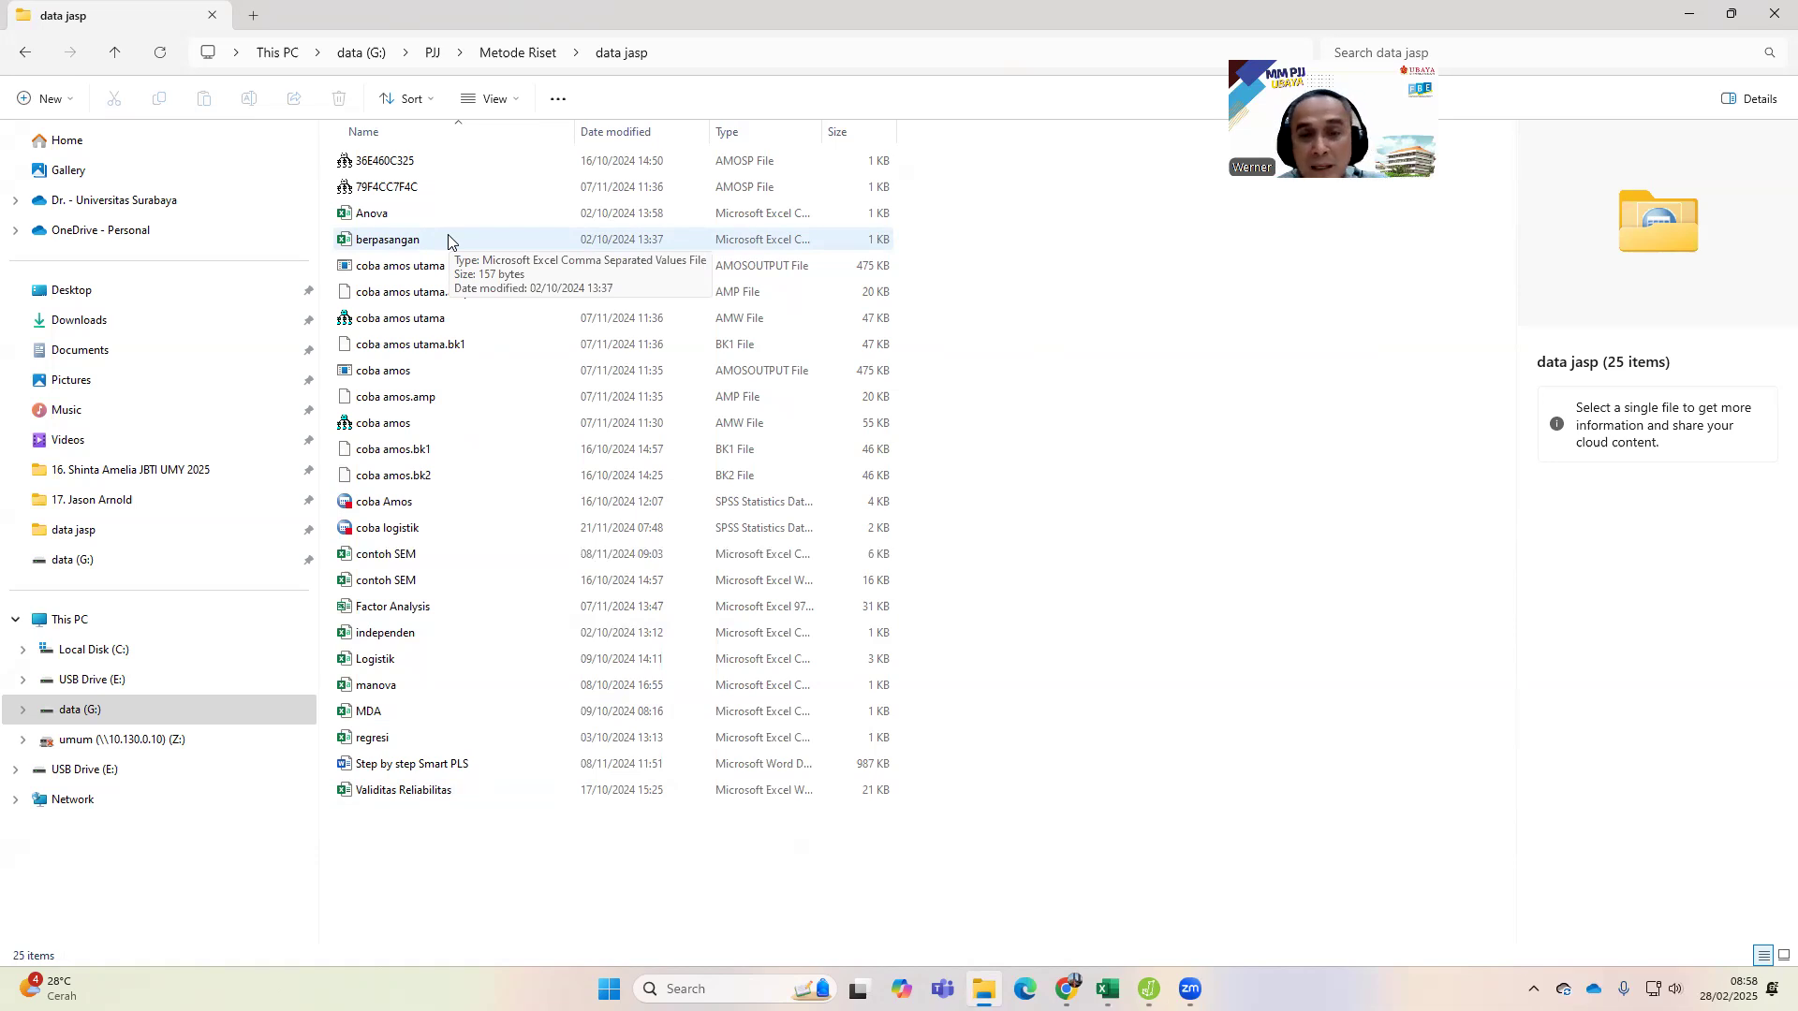
{"action": "left_click", "coordinate": [1107, 989]}
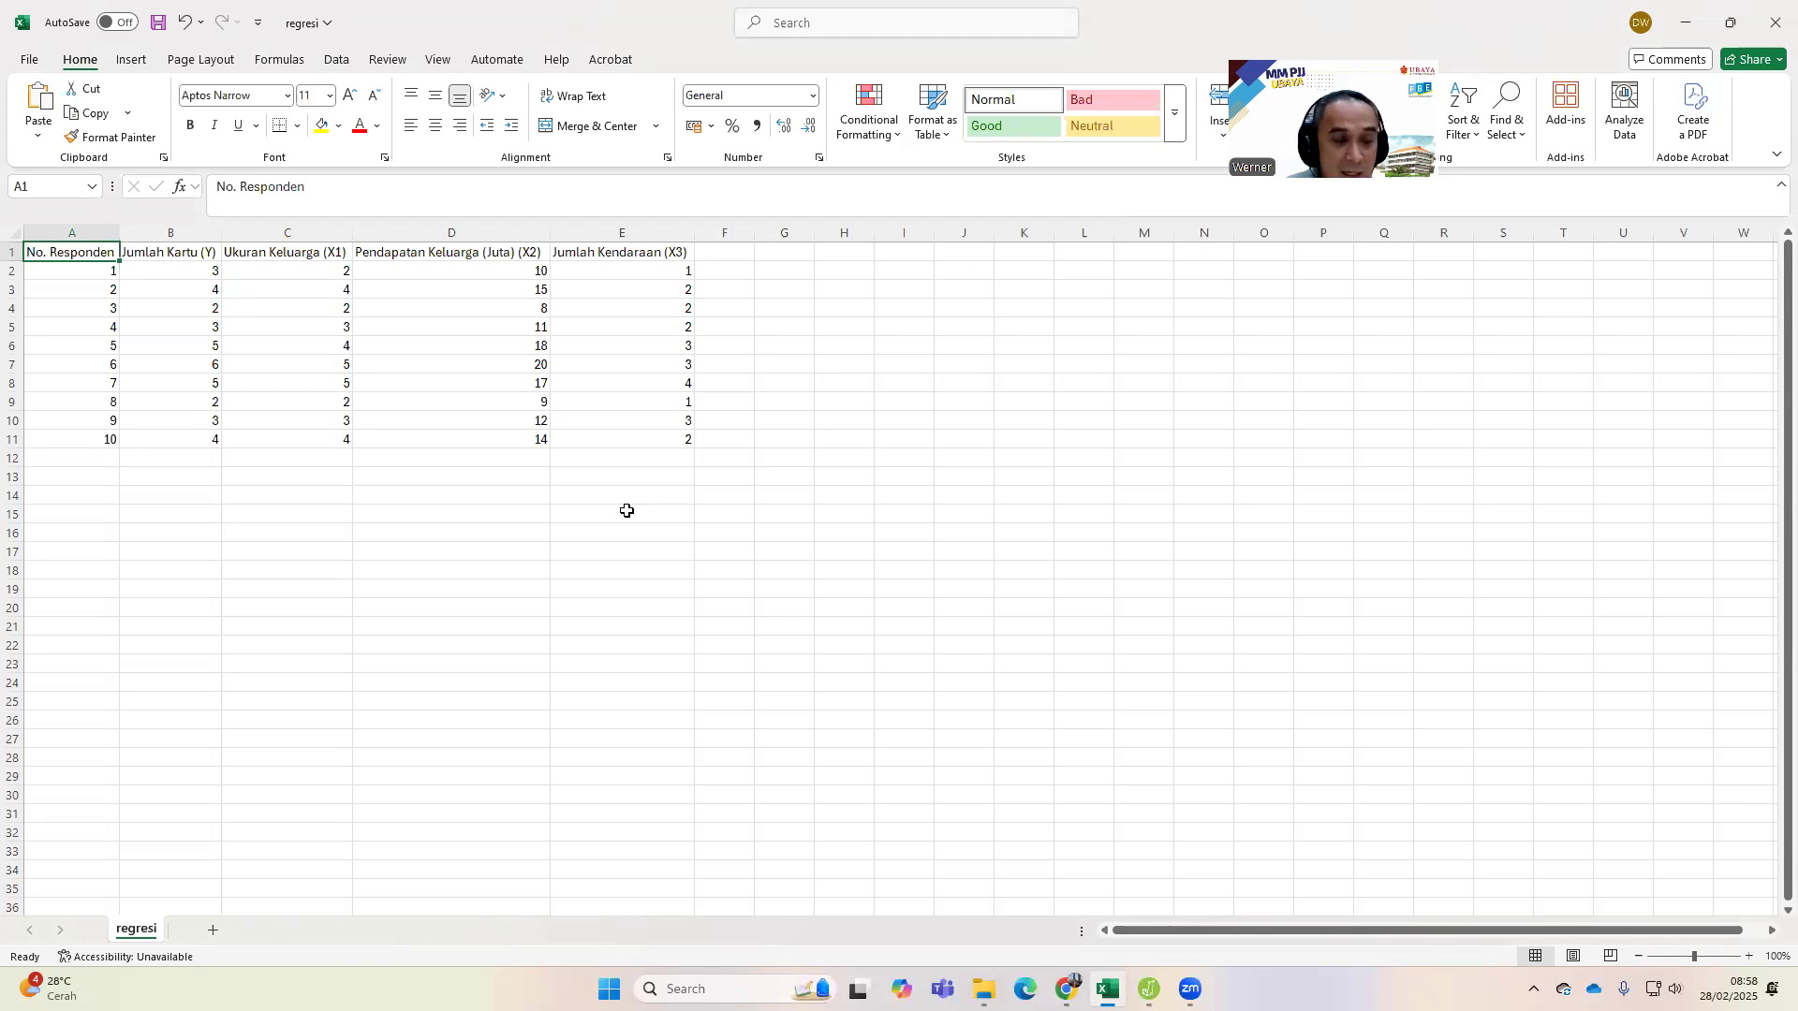
- Switch to JASP and add Ukuran Keluarga (X1) and Jumlah Kendaraan (X3) to the linear regression's covariates
{"action": "mouse_move", "coordinate": [1150, 989]}
{"action": "left_click", "coordinate": [1147, 890]}
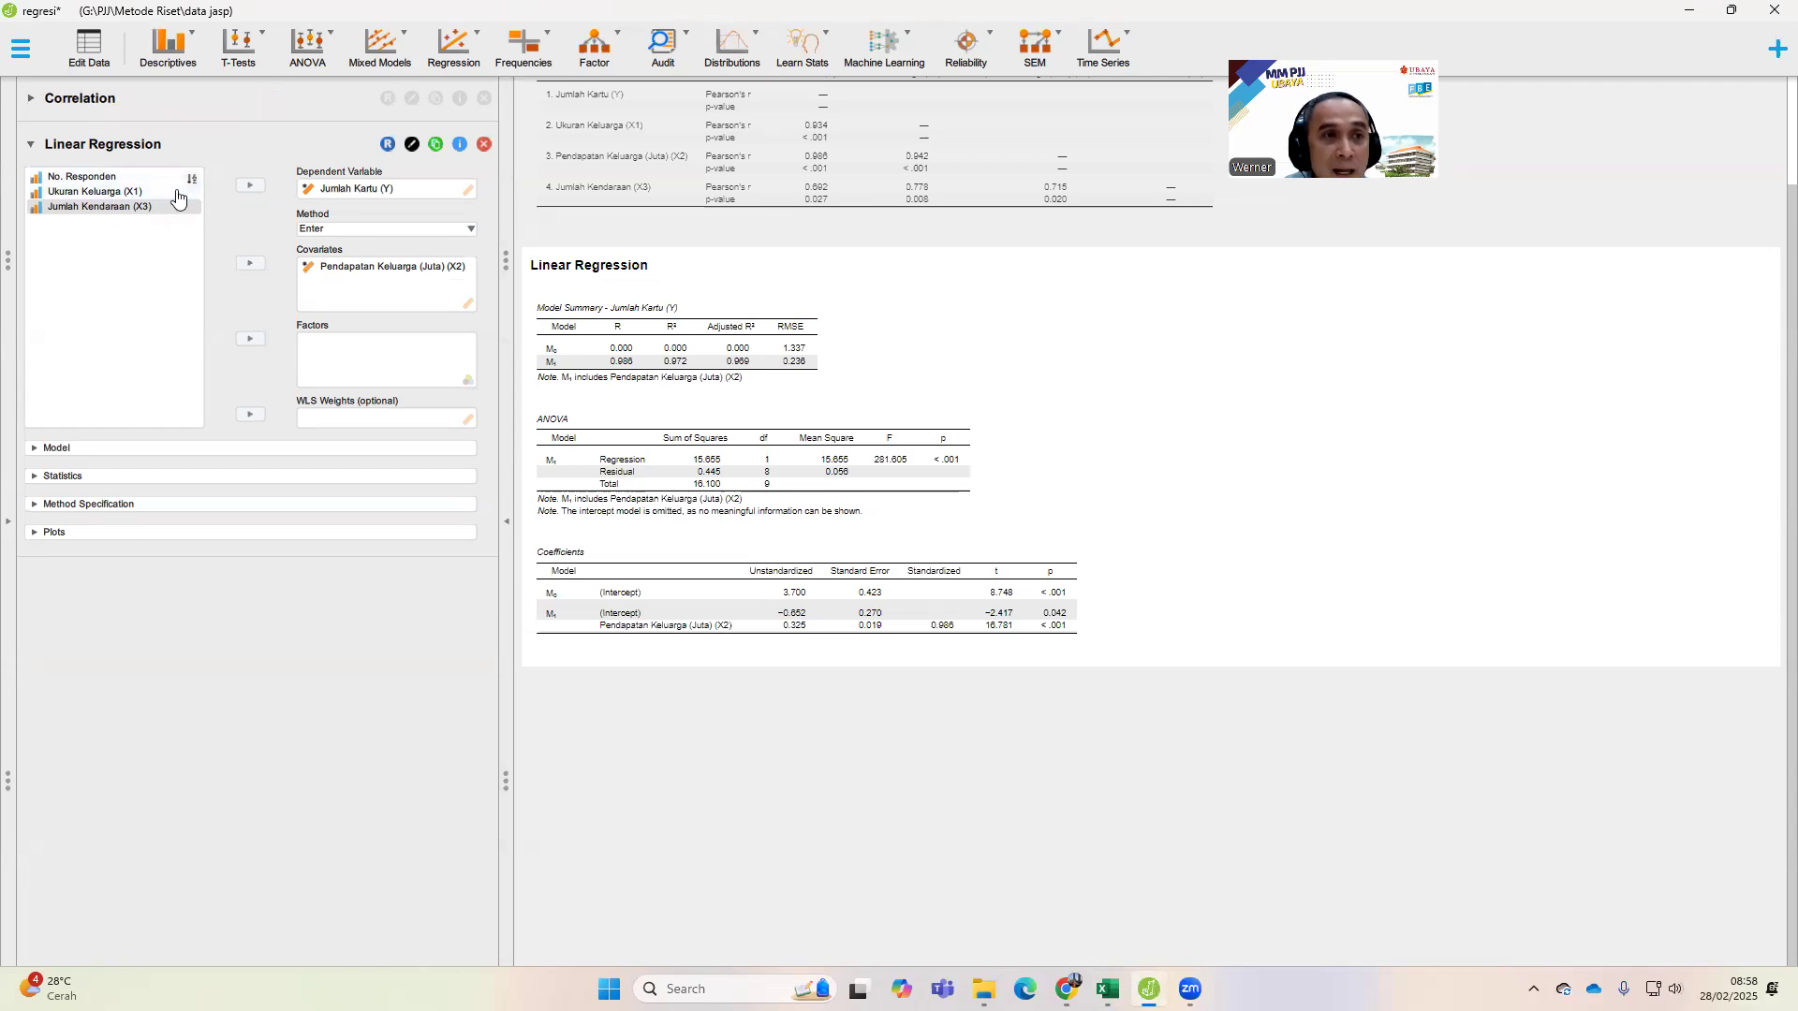
{"action": "left_click", "coordinate": [135, 194]}
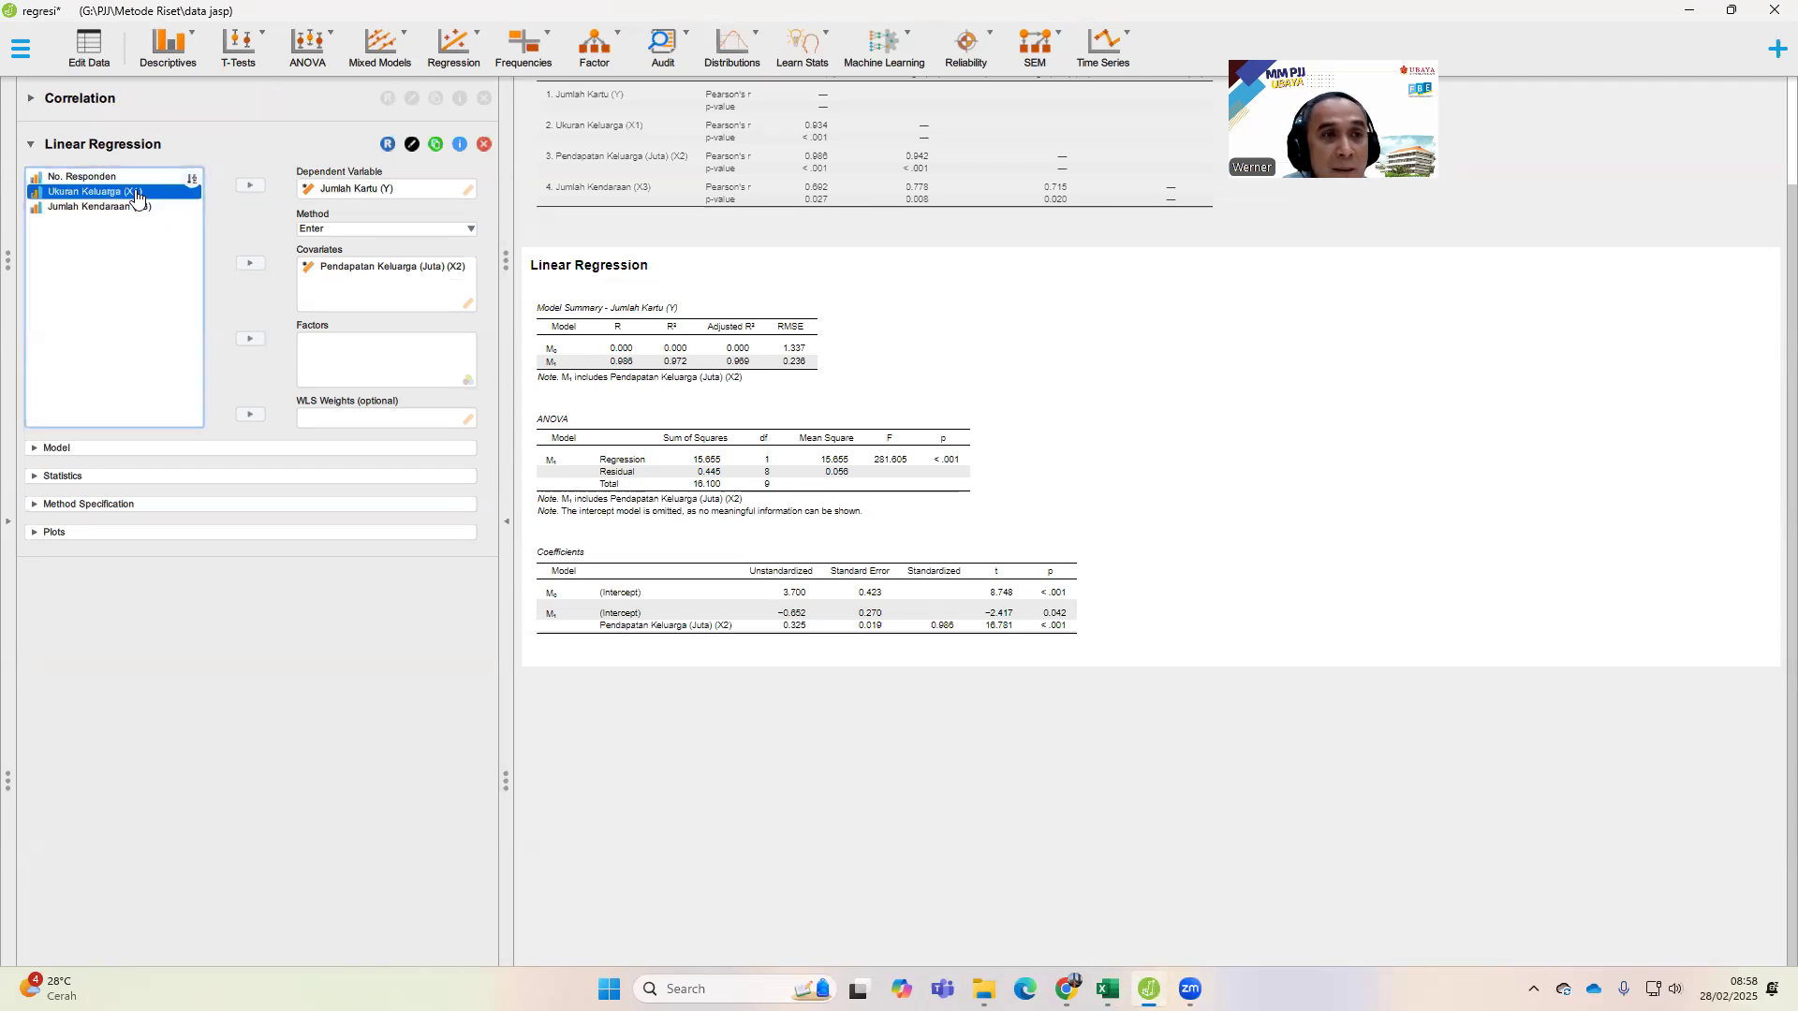
{"action": "left_click", "coordinate": [249, 265]}
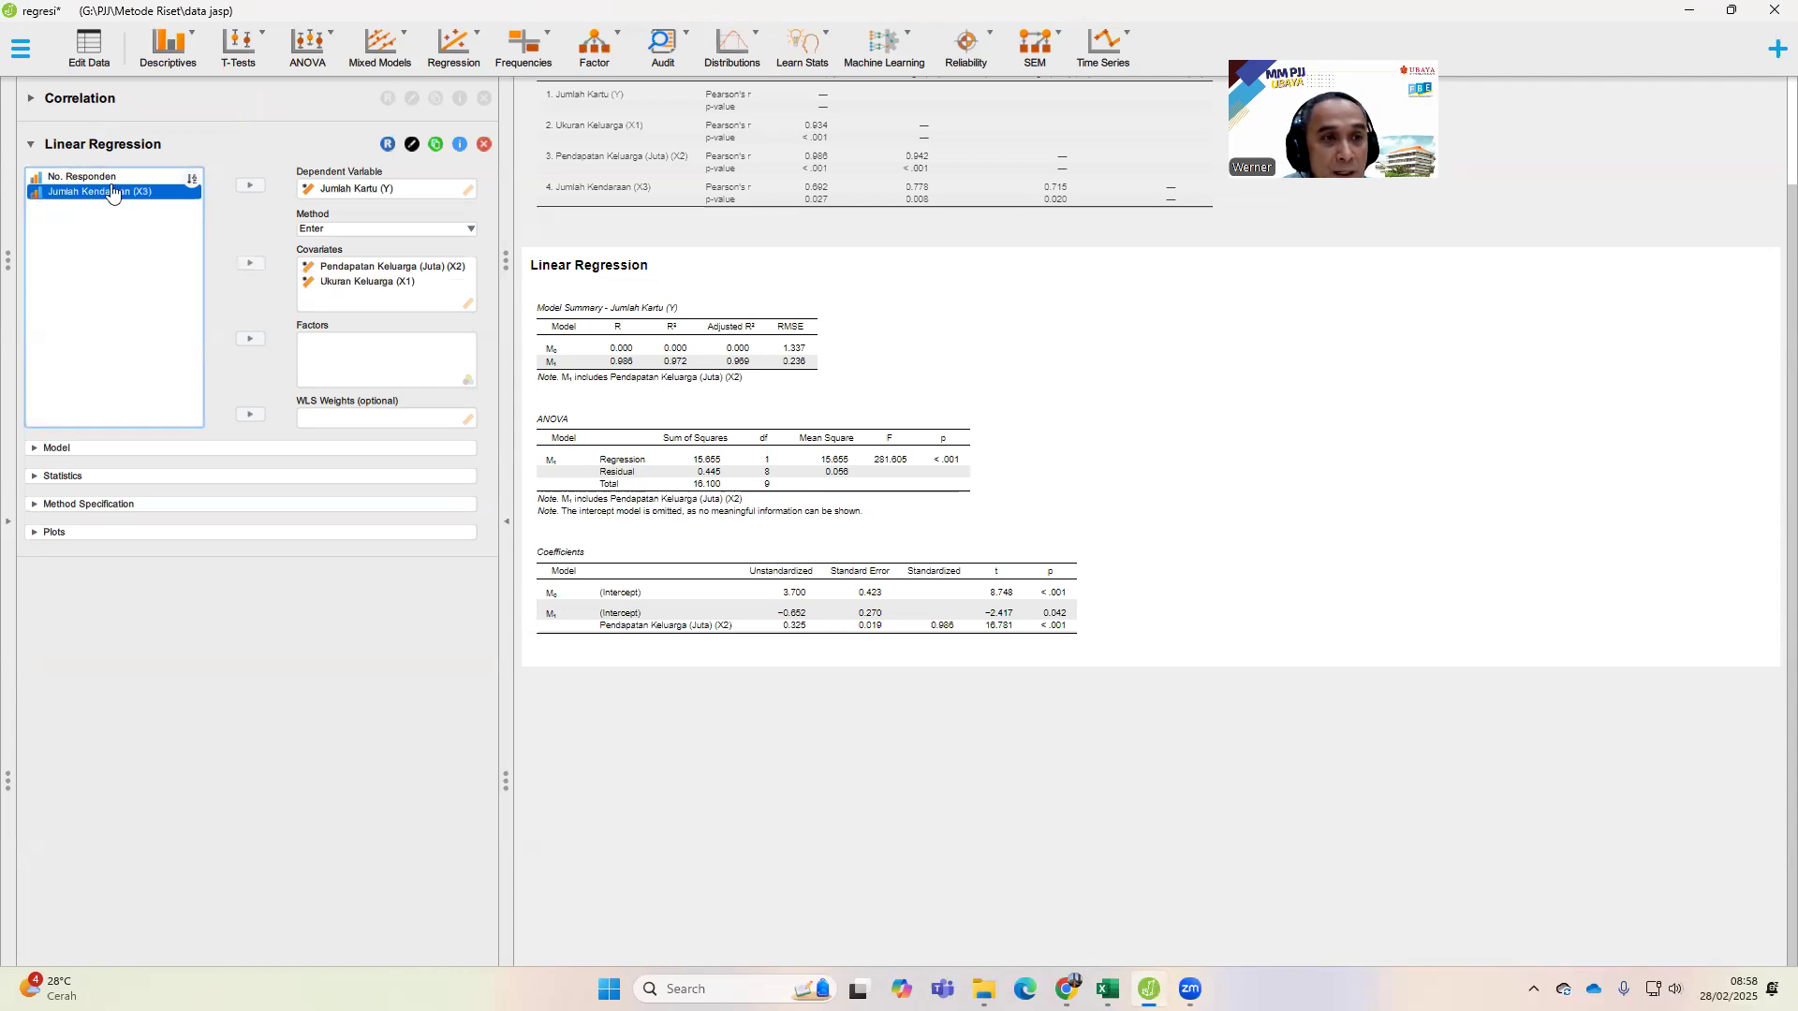
{"action": "left_click", "coordinate": [249, 263]}
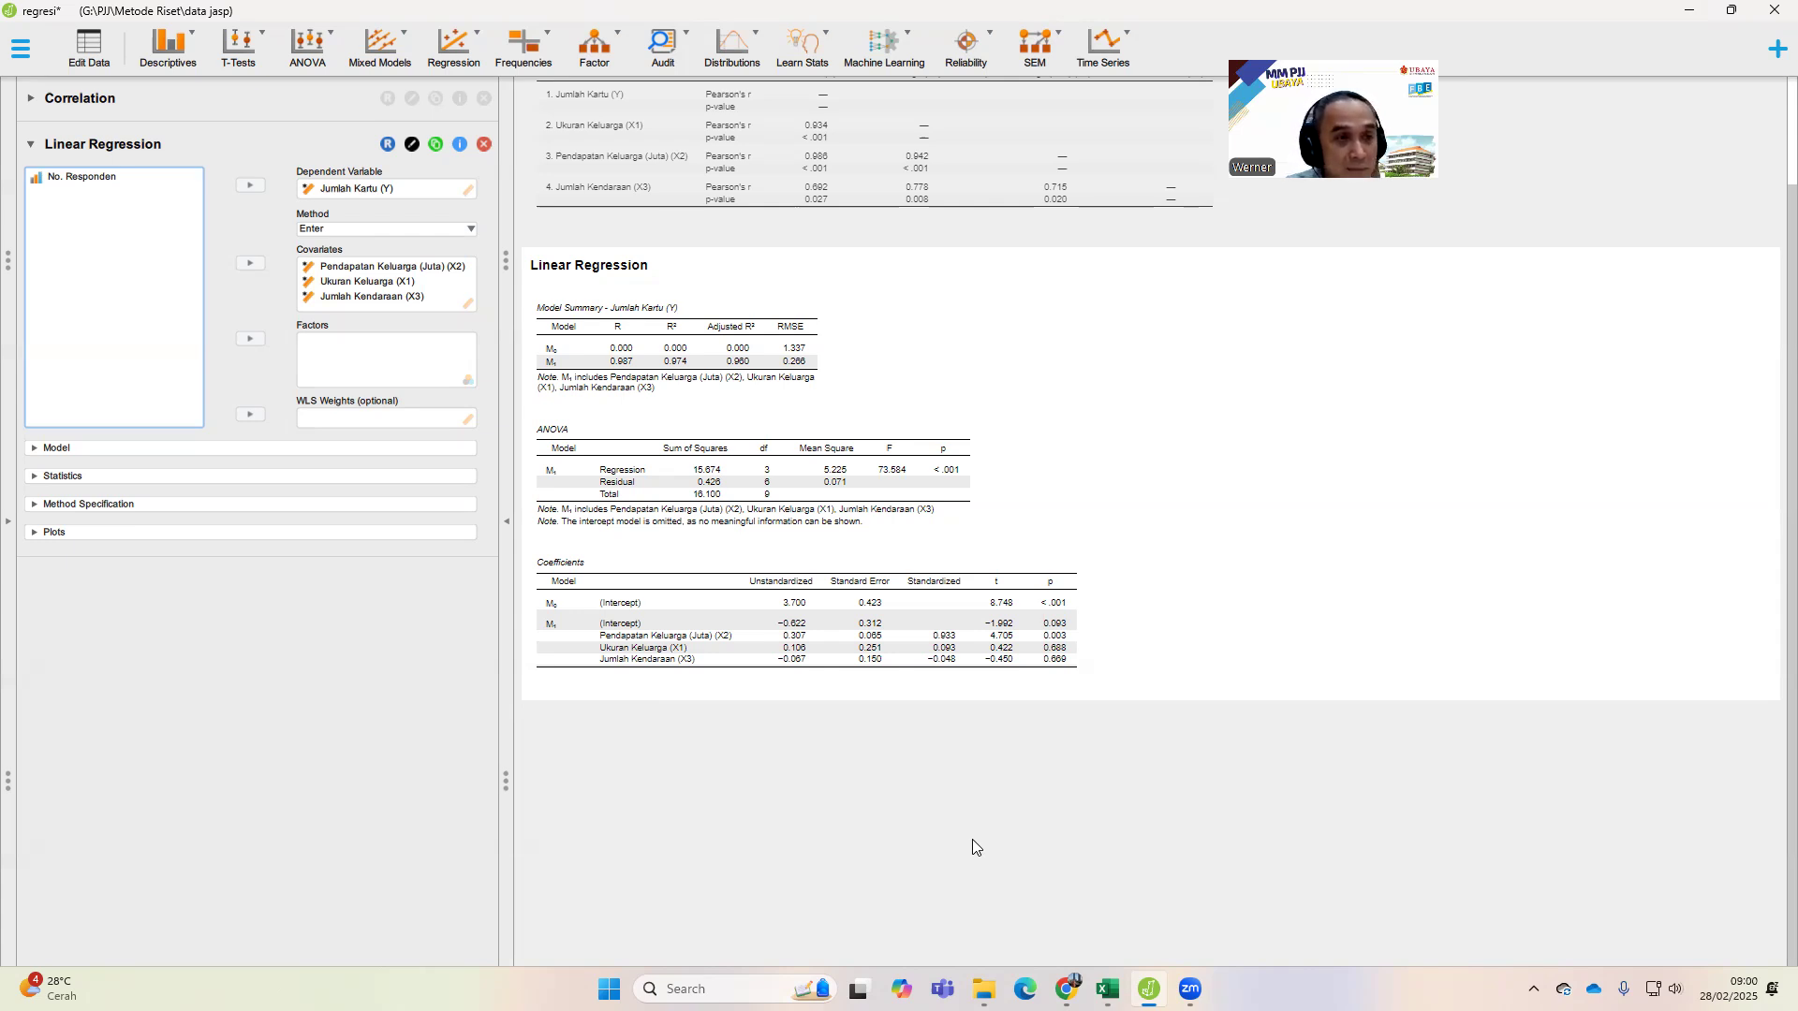
- Add the Q-Q plot of standardized residuals and the partial plots to the linear regression output
{"action": "left_click", "coordinate": [38, 533]}
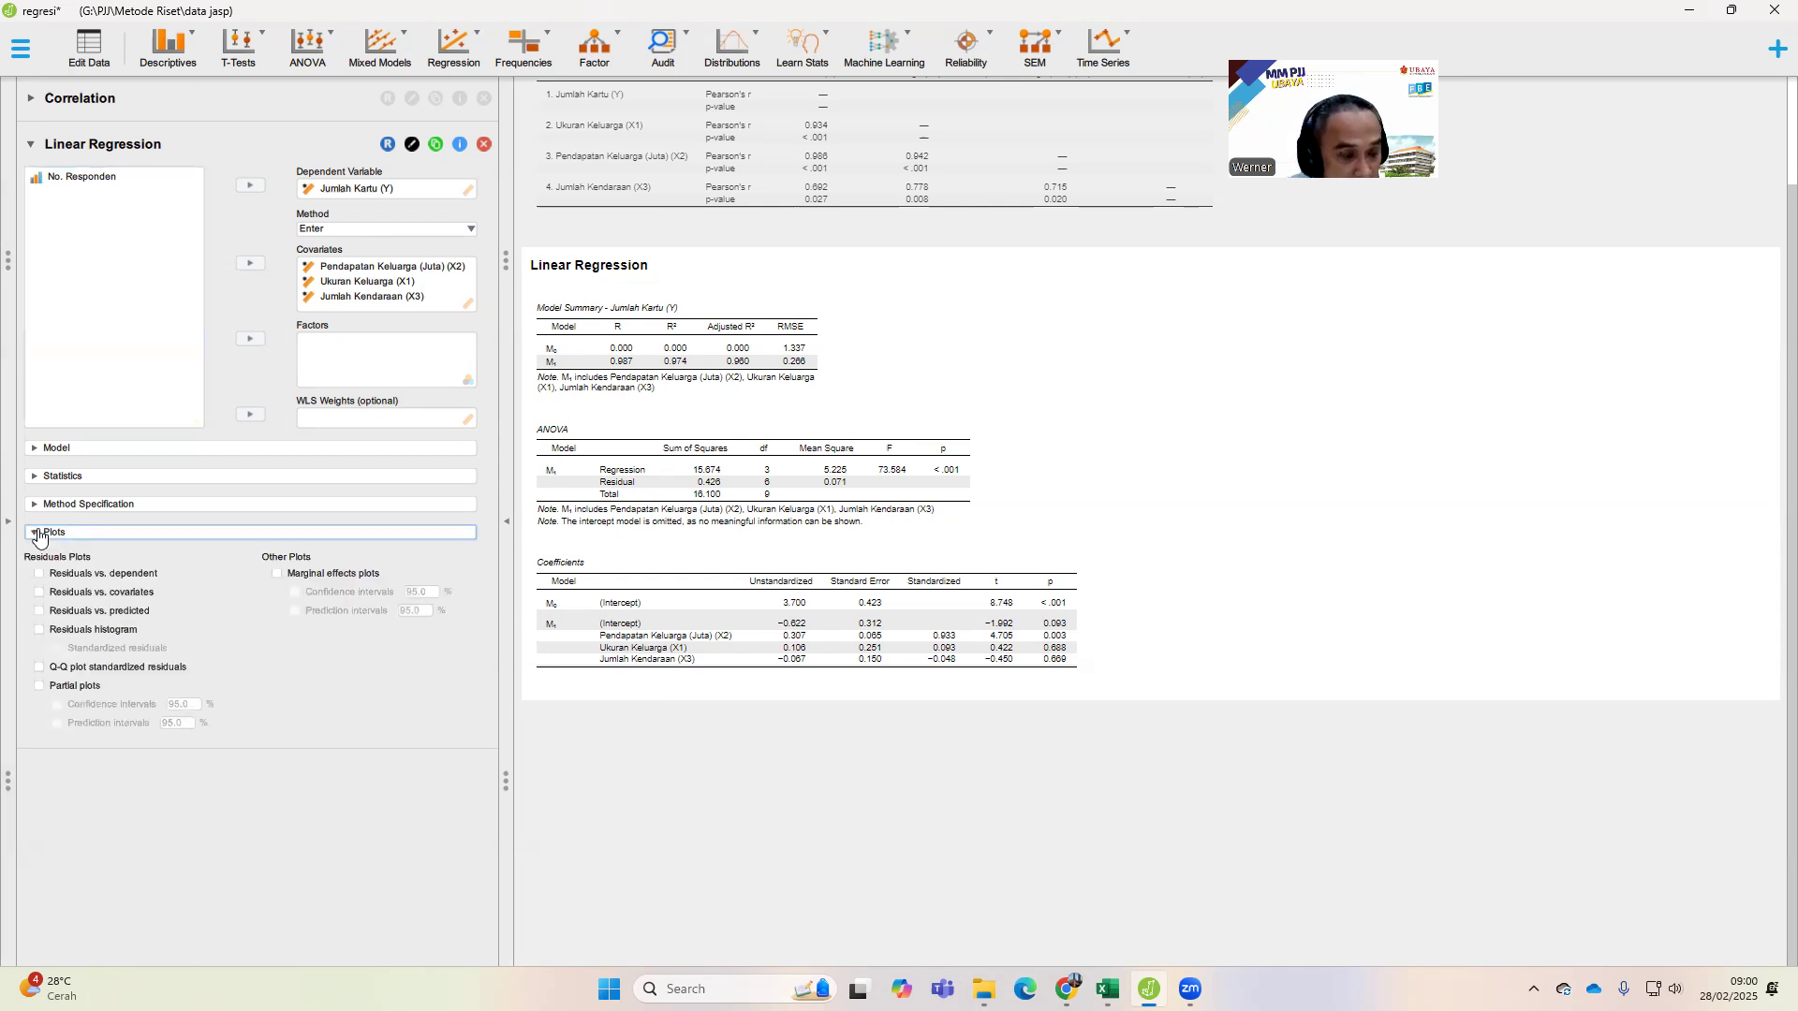
{"action": "left_click", "coordinate": [78, 672]}
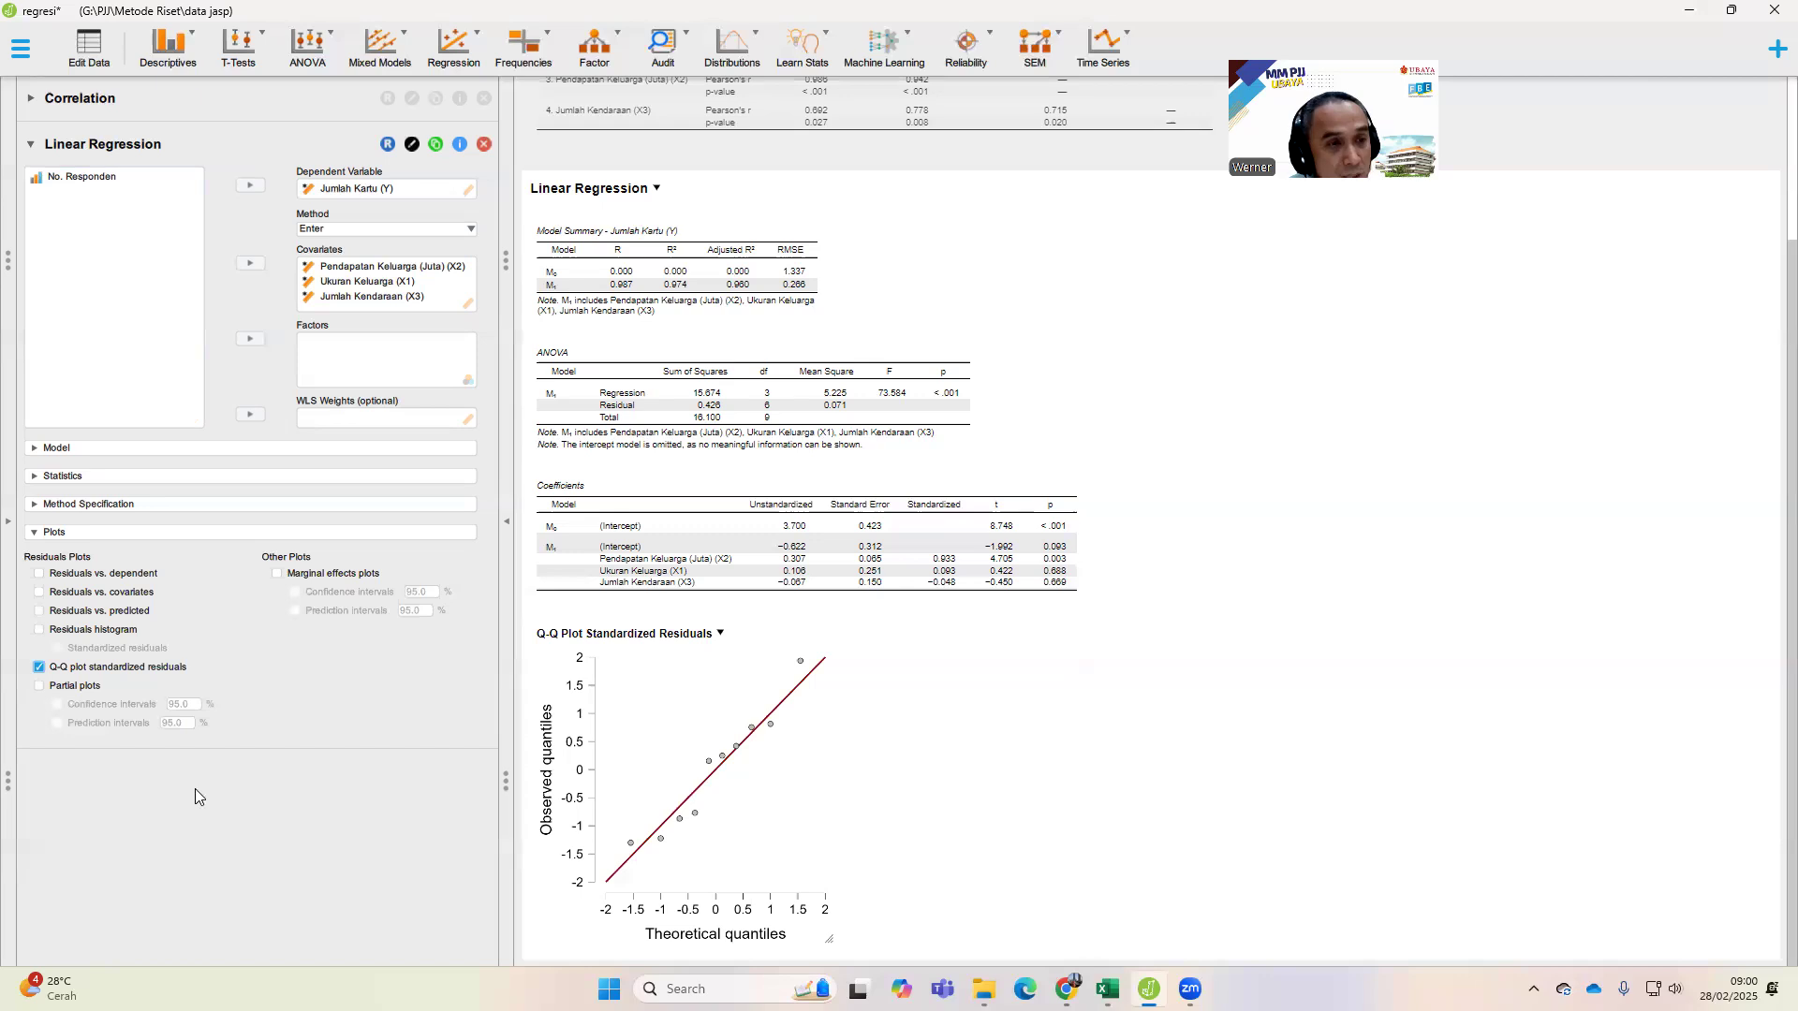
{"action": "left_click", "coordinate": [68, 689]}
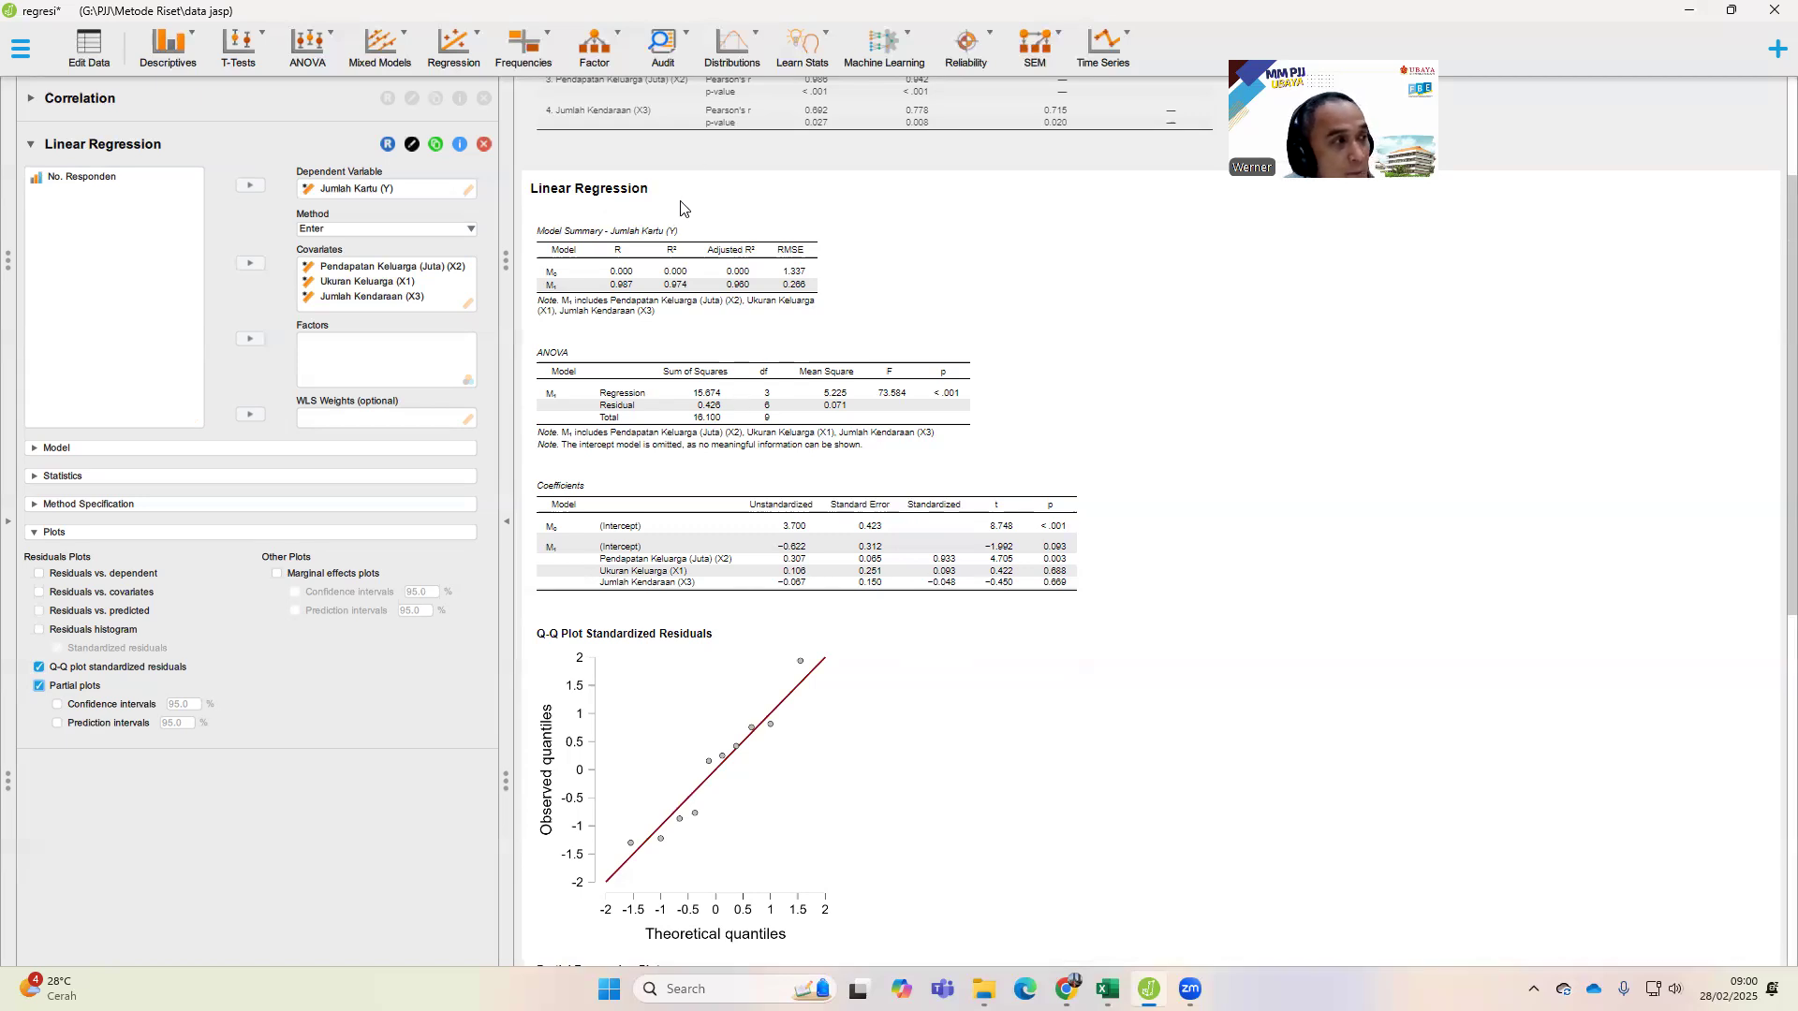
{"action": "scroll", "coordinate": [1250, 531], "scroll_direction": "down", "scroll_amount": 2}
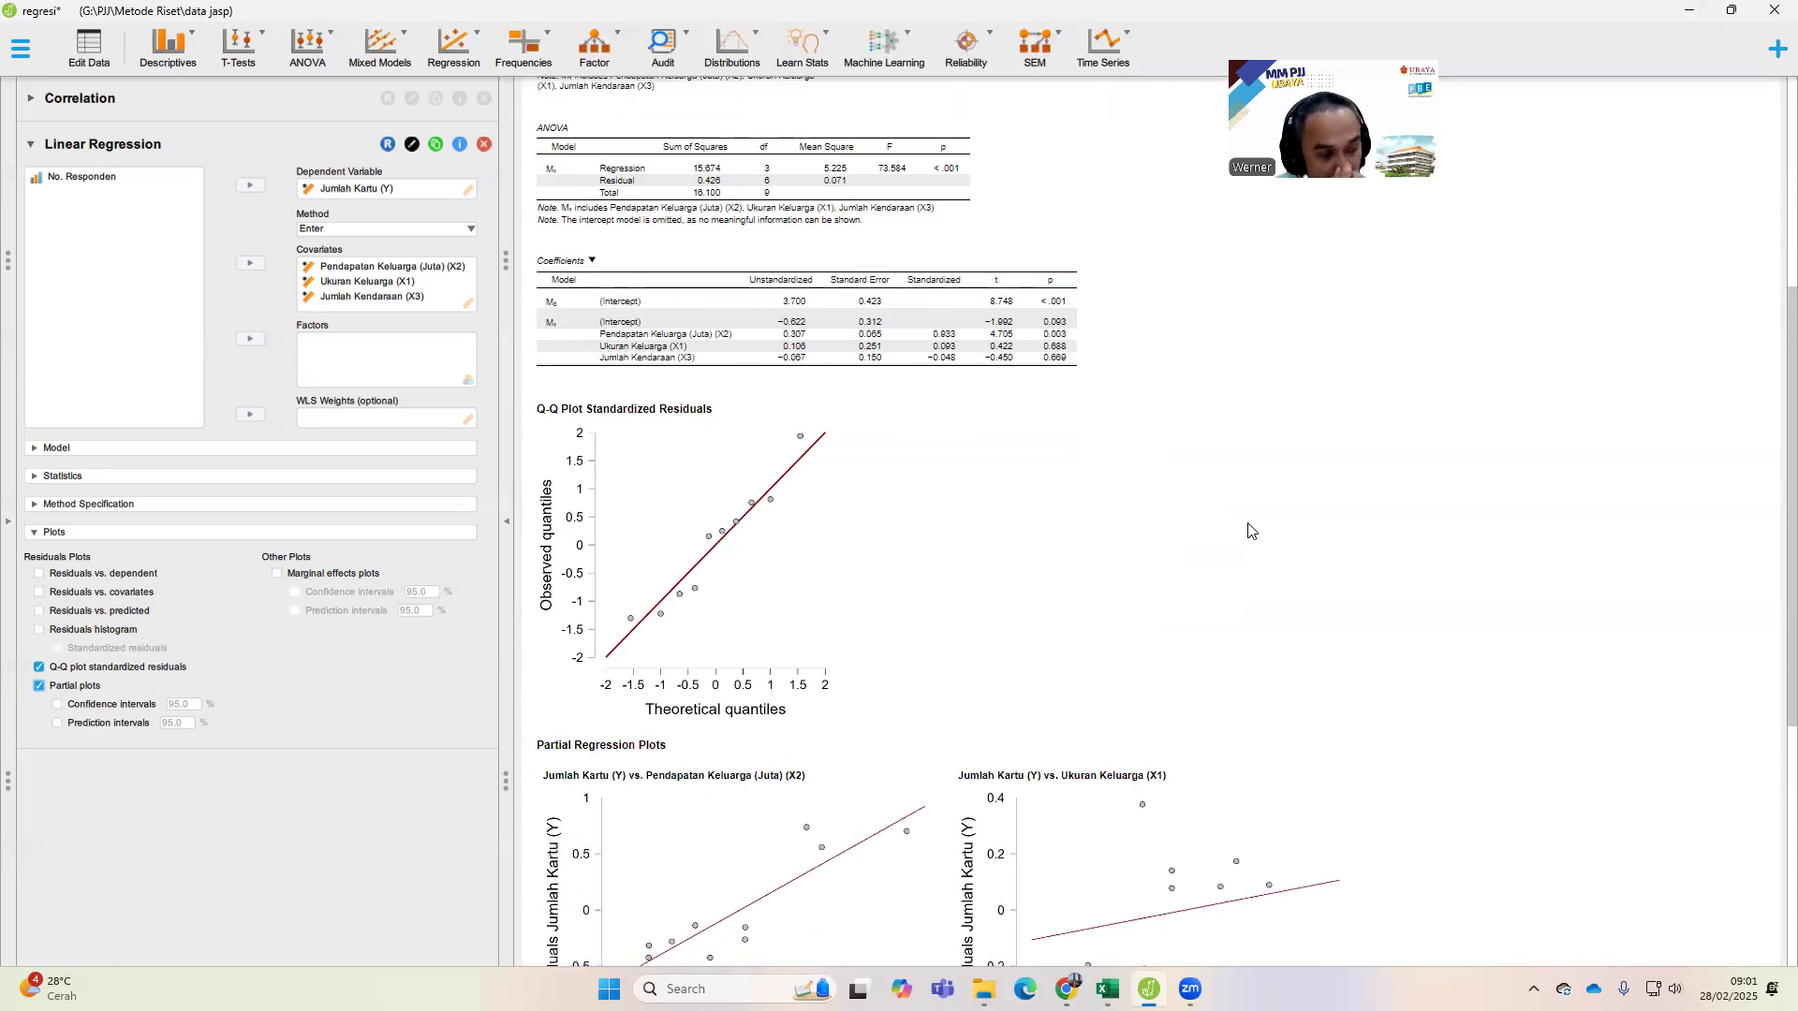
- Add the standardized residuals histogram to the linear regression output and view it with the Q-Q and partial regression plots
{"action": "scroll", "coordinate": [1251, 531], "scroll_direction": "down", "scroll_amount": 4}
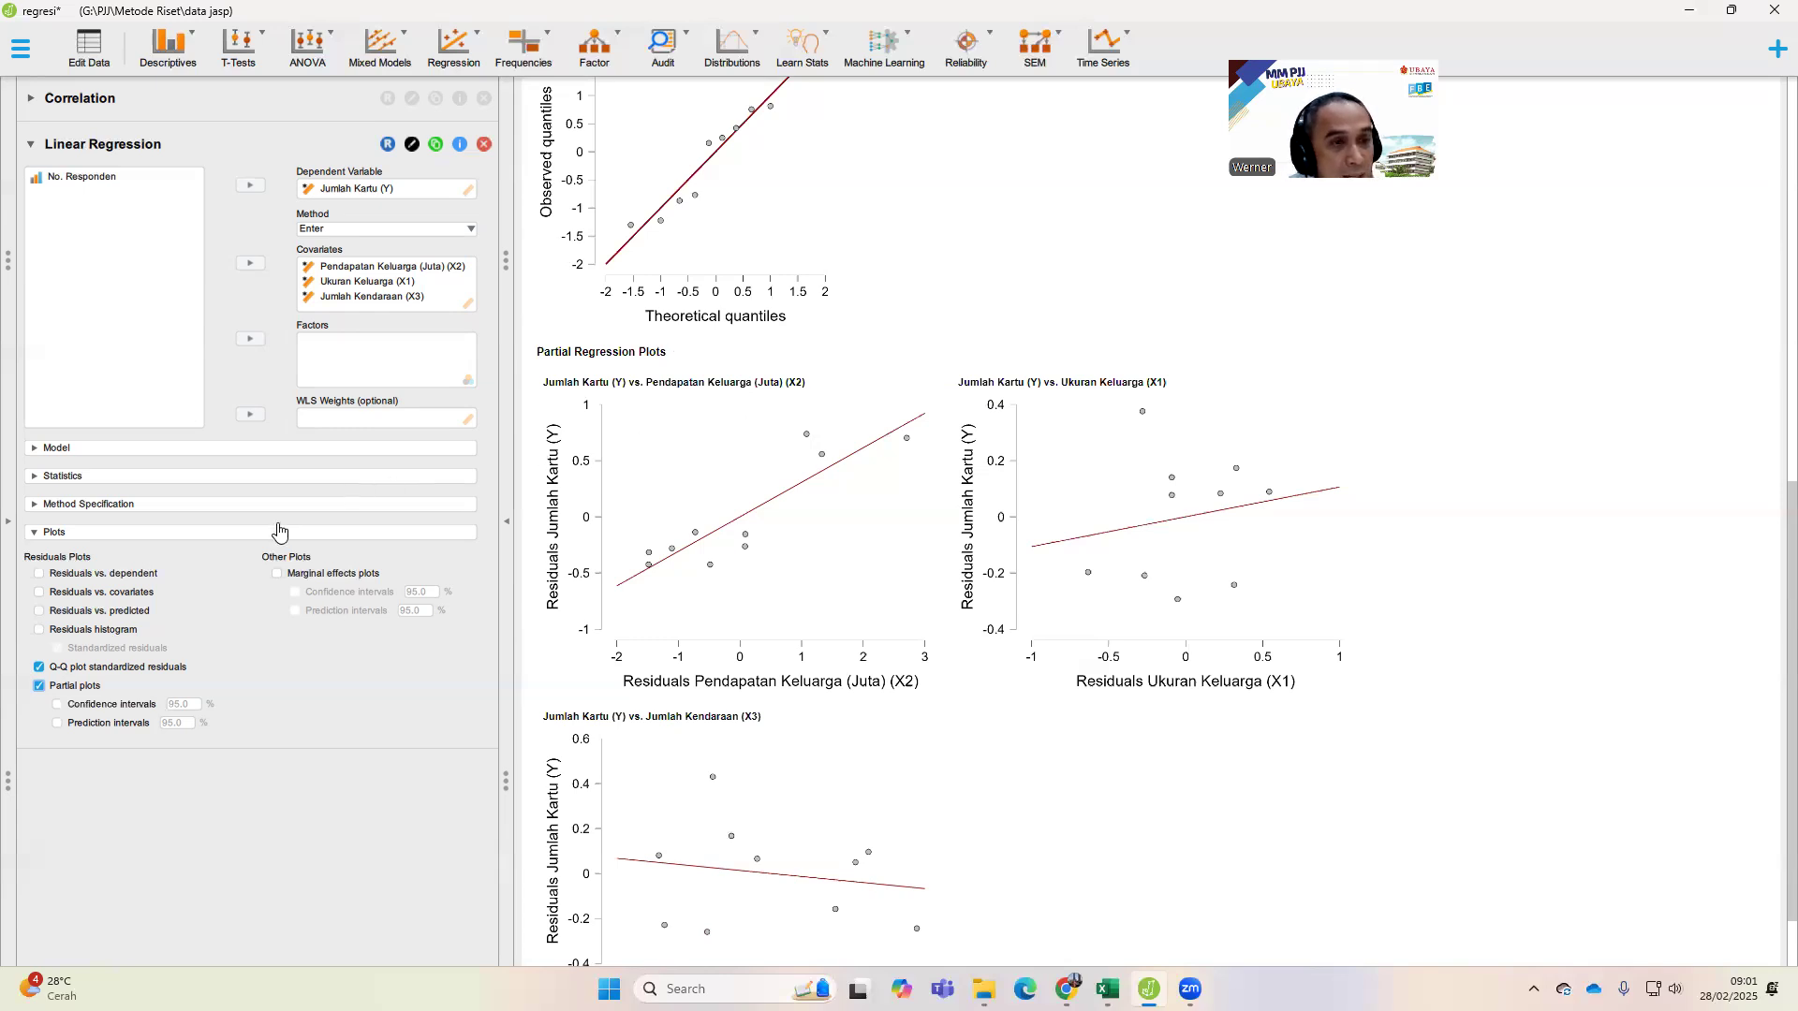
{"action": "left_click", "coordinate": [38, 630]}
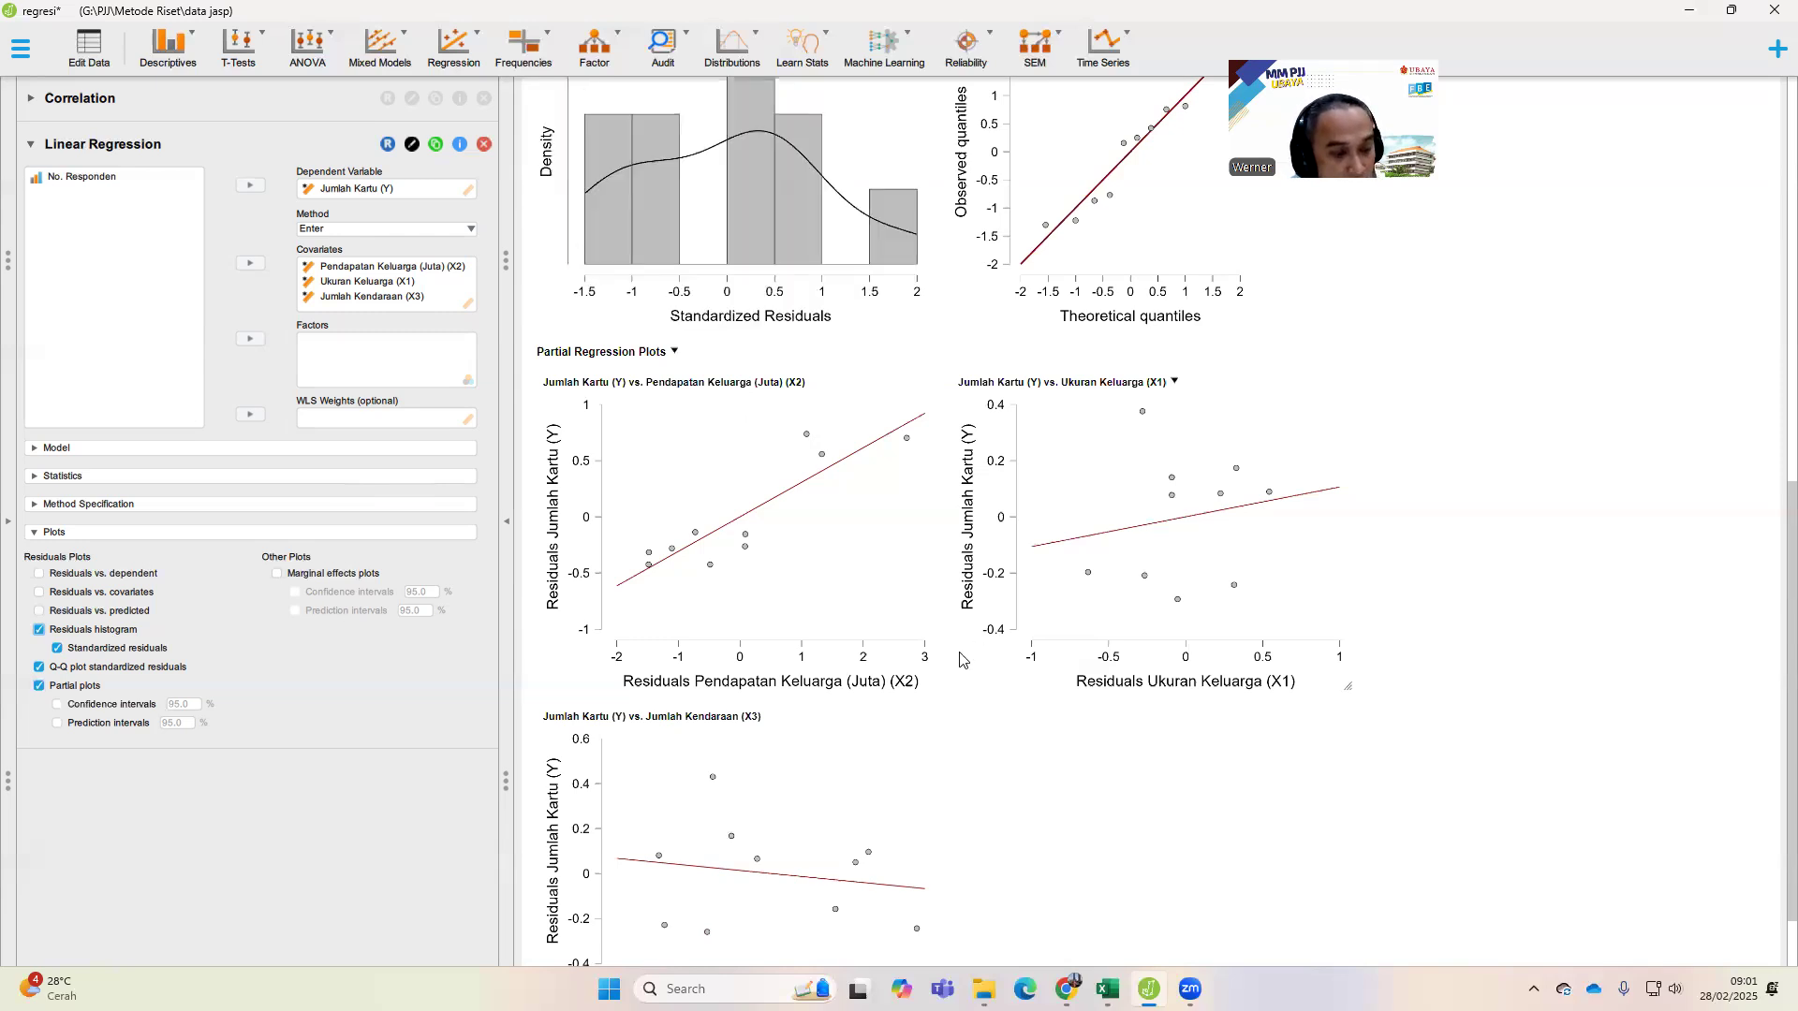
{"action": "scroll", "coordinate": [1441, 537], "scroll_direction": "up", "scroll_amount": 1}
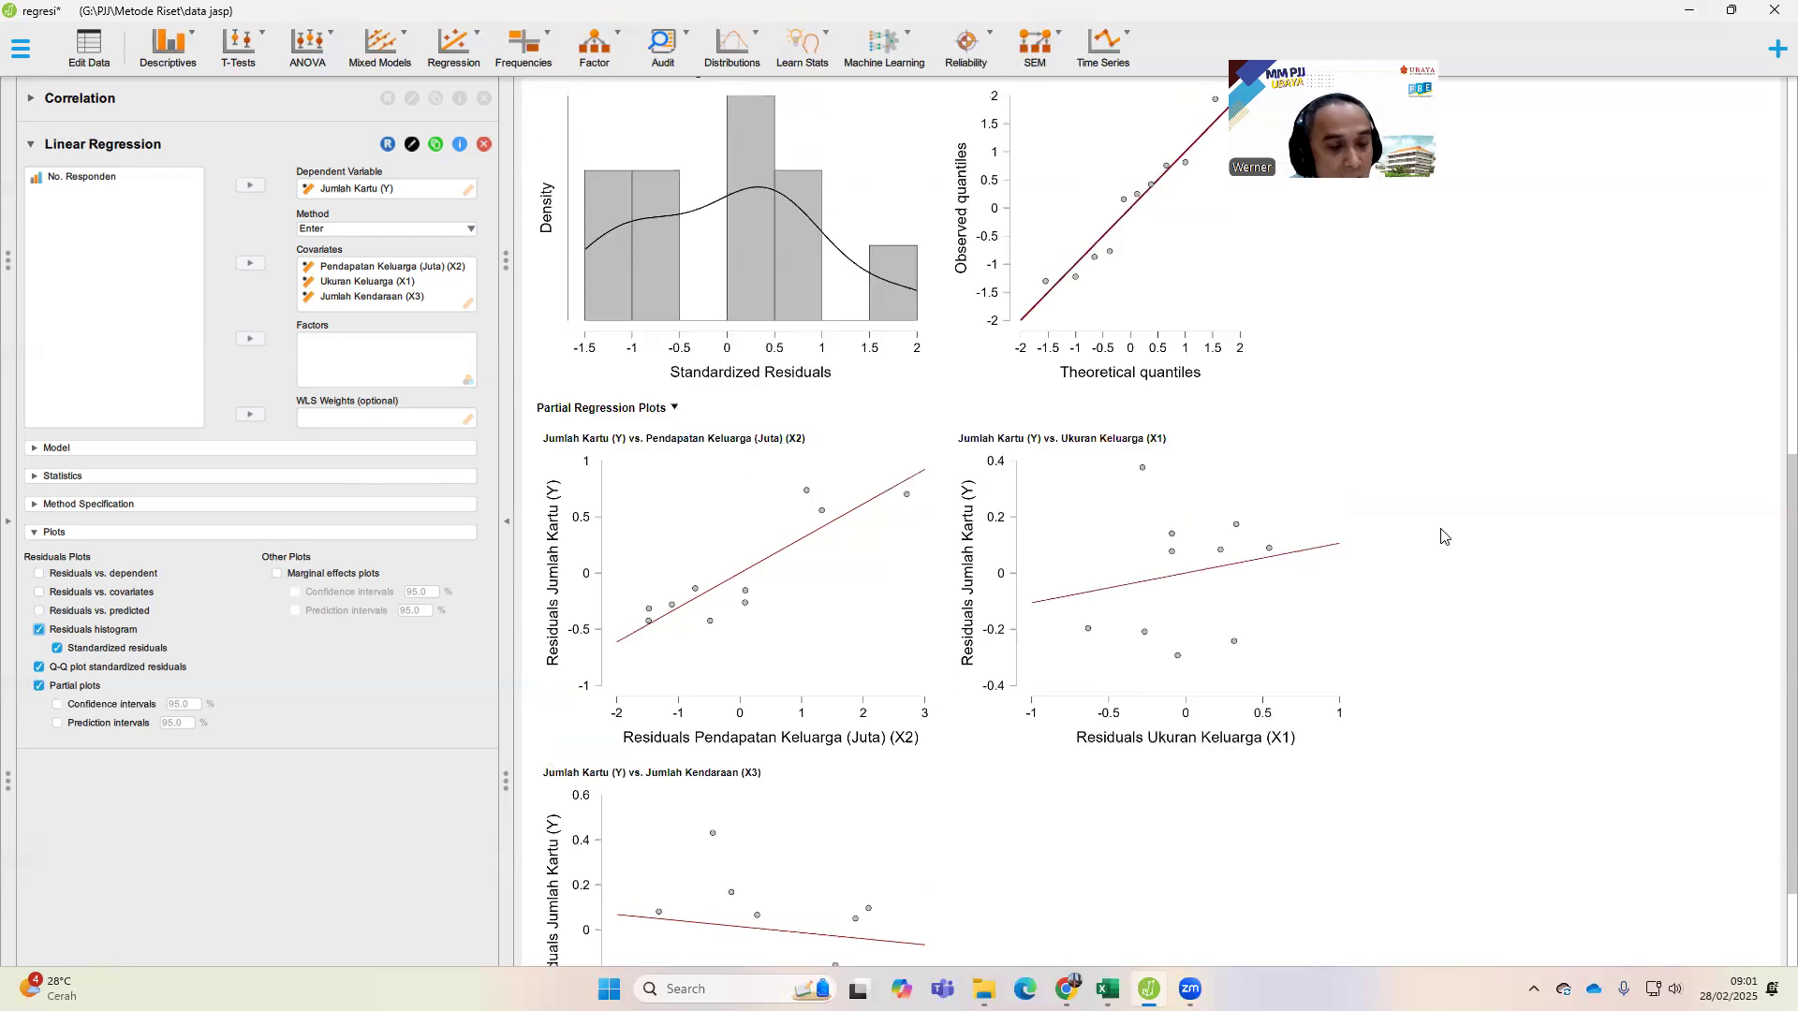
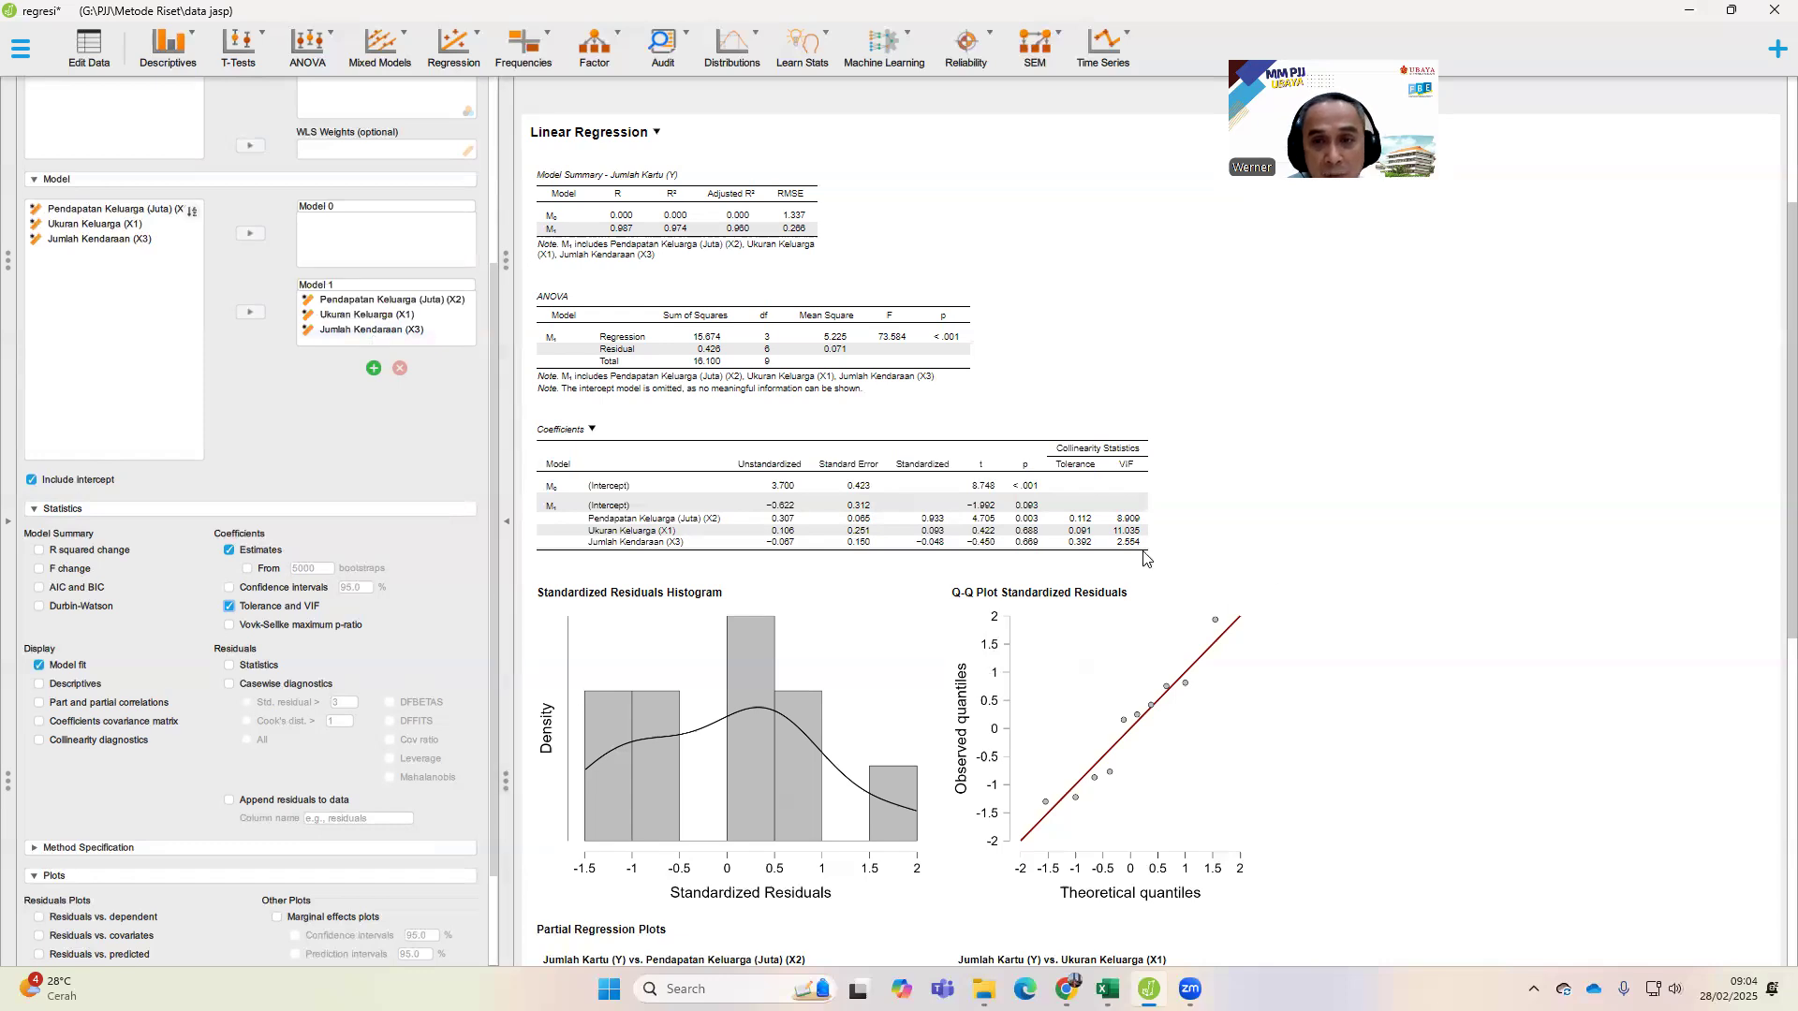
- Remove Jumlah Kendaraan (X3) from Model 1 of the linear regression and include the Durbin-Watson test in the model summary
{"action": "left_click", "coordinate": [394, 330]}
{"action": "left_click", "coordinate": [250, 312]}
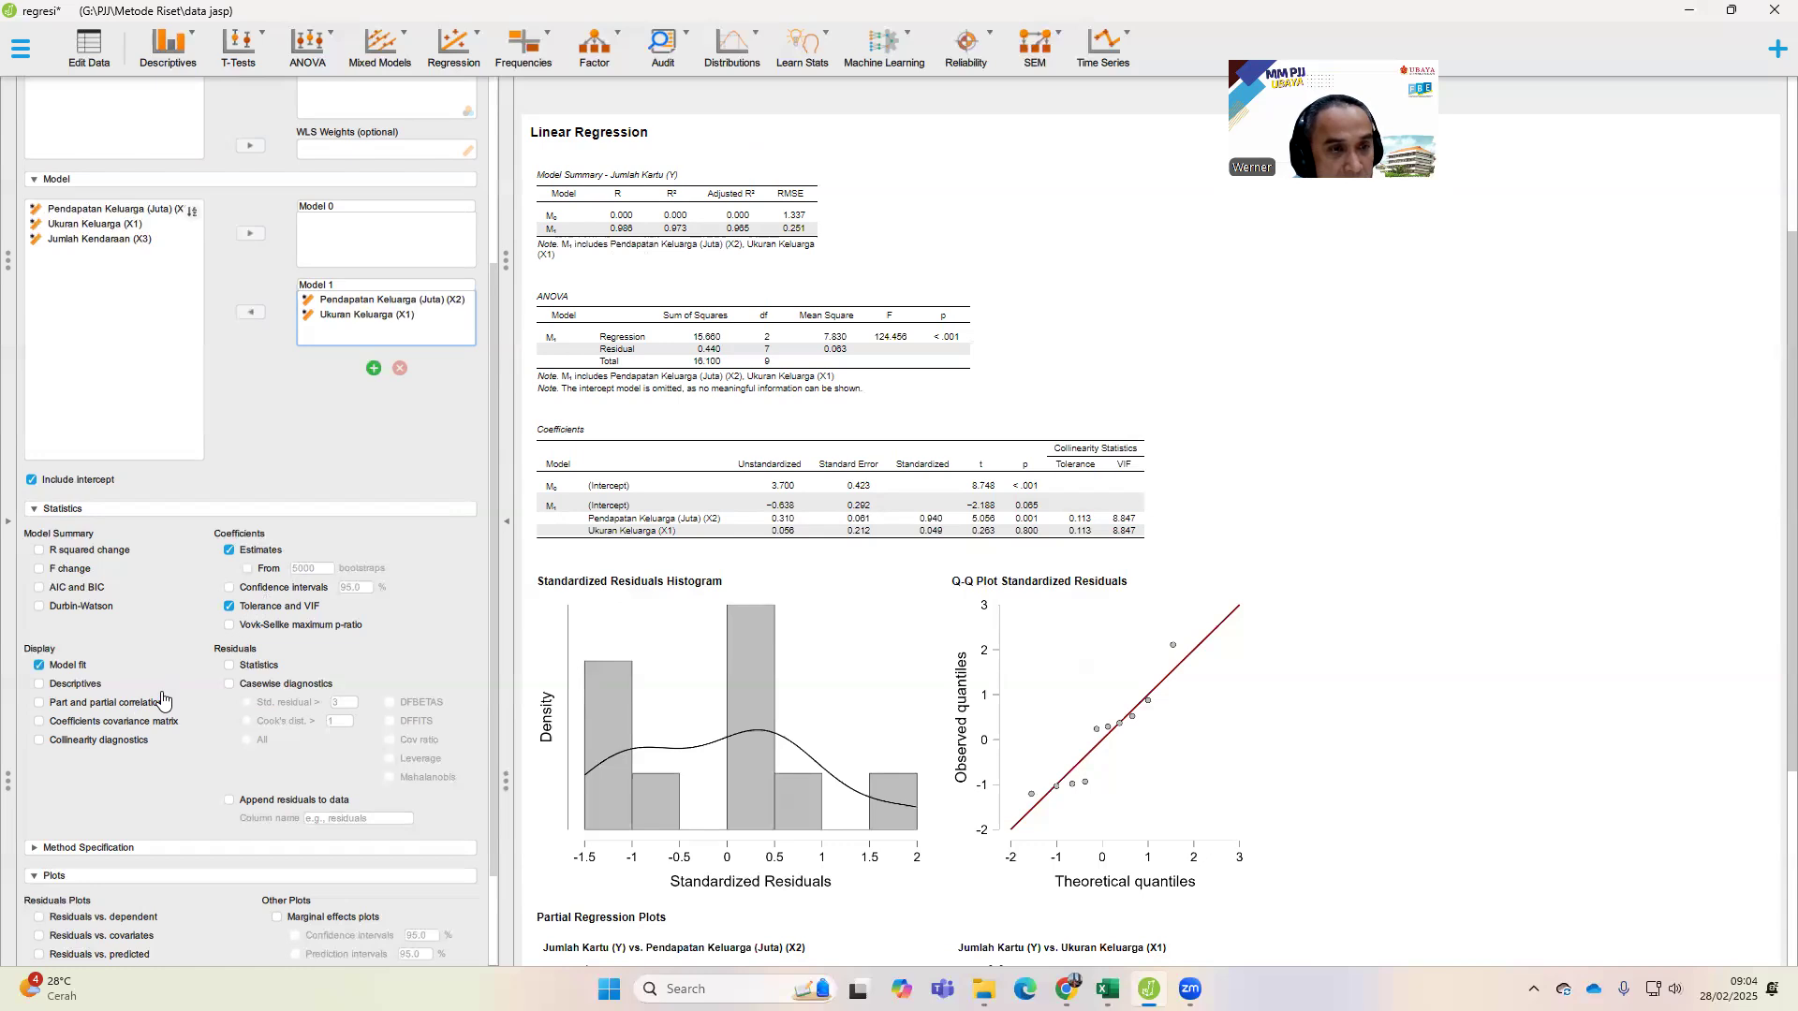
{"action": "left_click", "coordinate": [39, 606]}
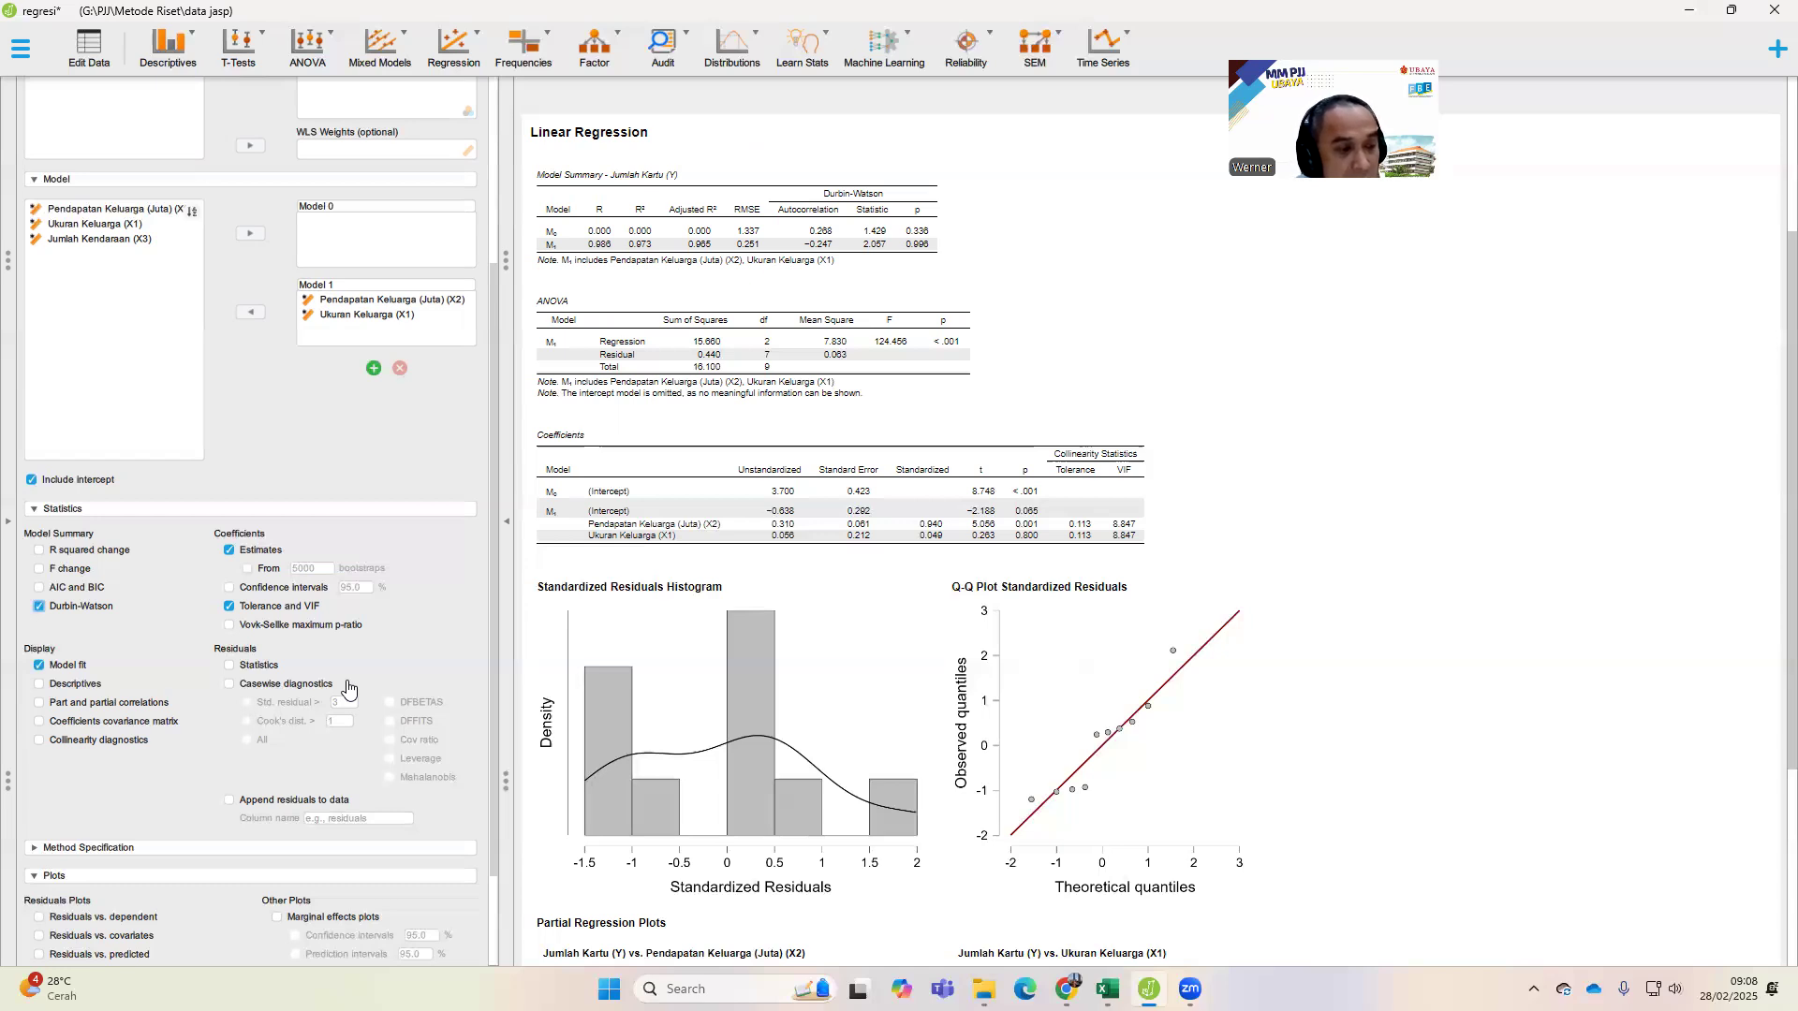
- Show the regression's stepping method criteria and request the residuals vs. predicted plot
{"action": "scroll", "coordinate": [187, 721], "scroll_direction": "down", "scroll_amount": 3}
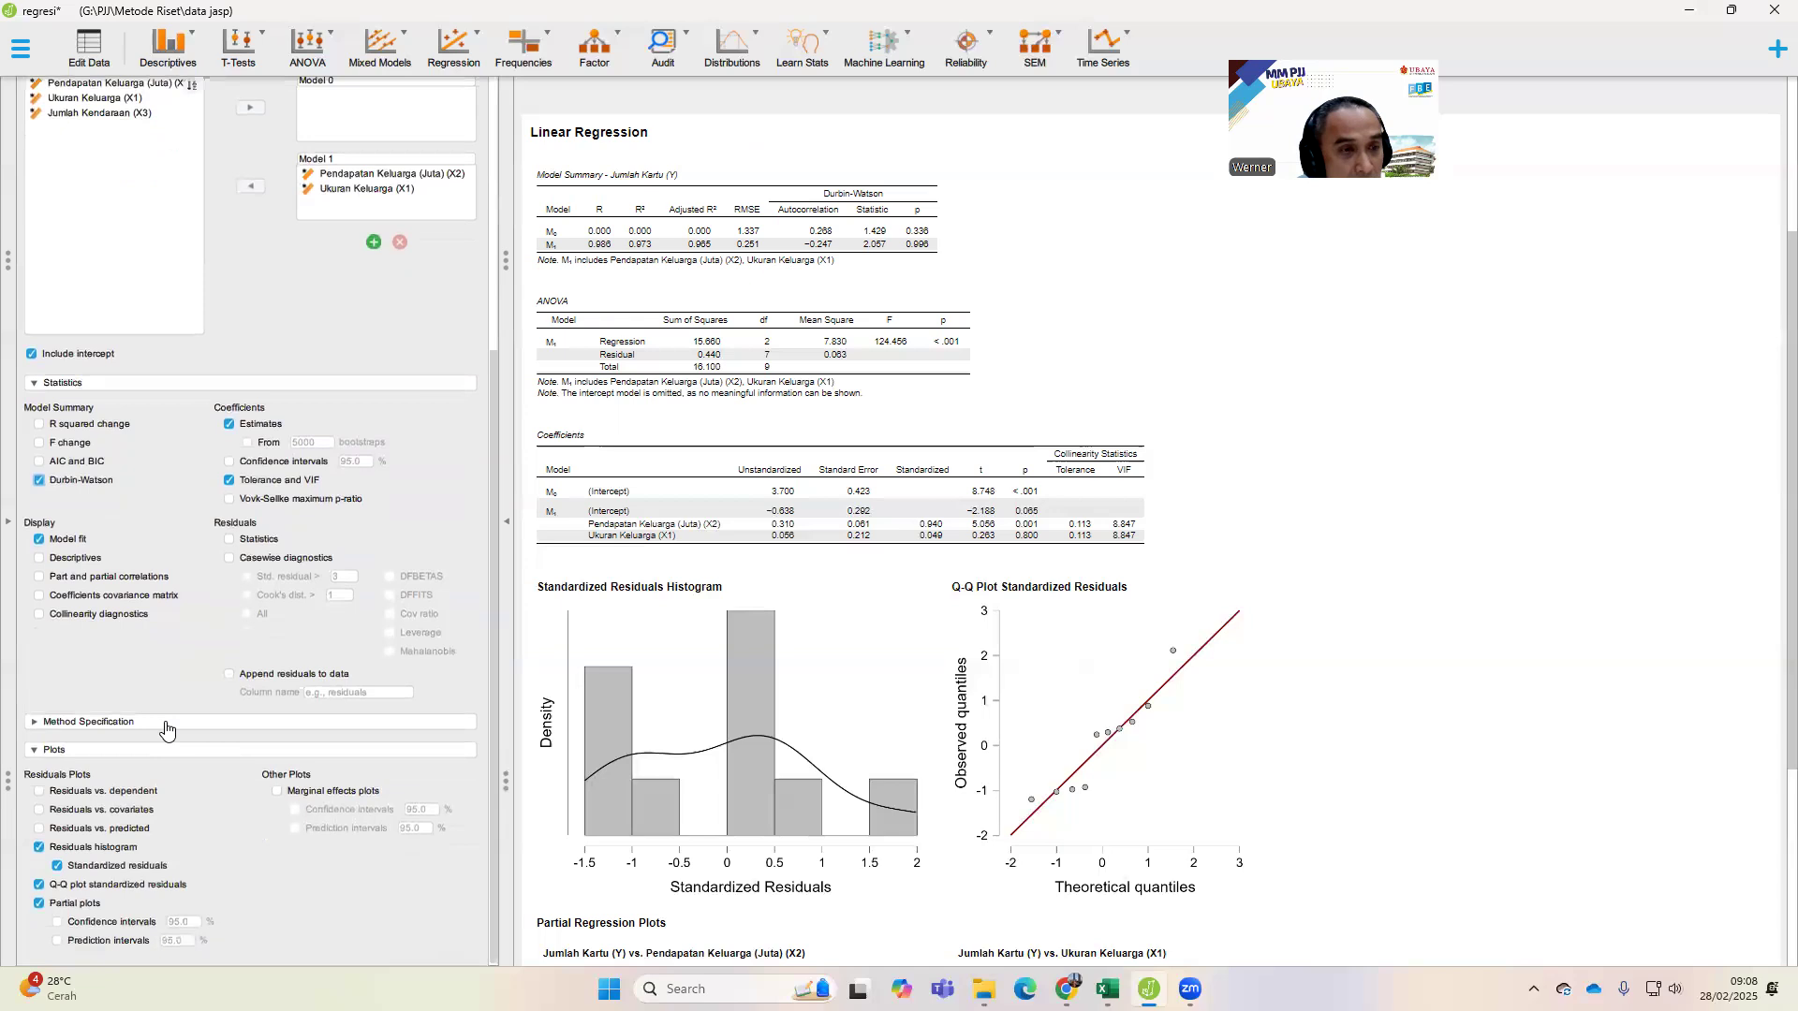
{"action": "left_click", "coordinate": [165, 723]}
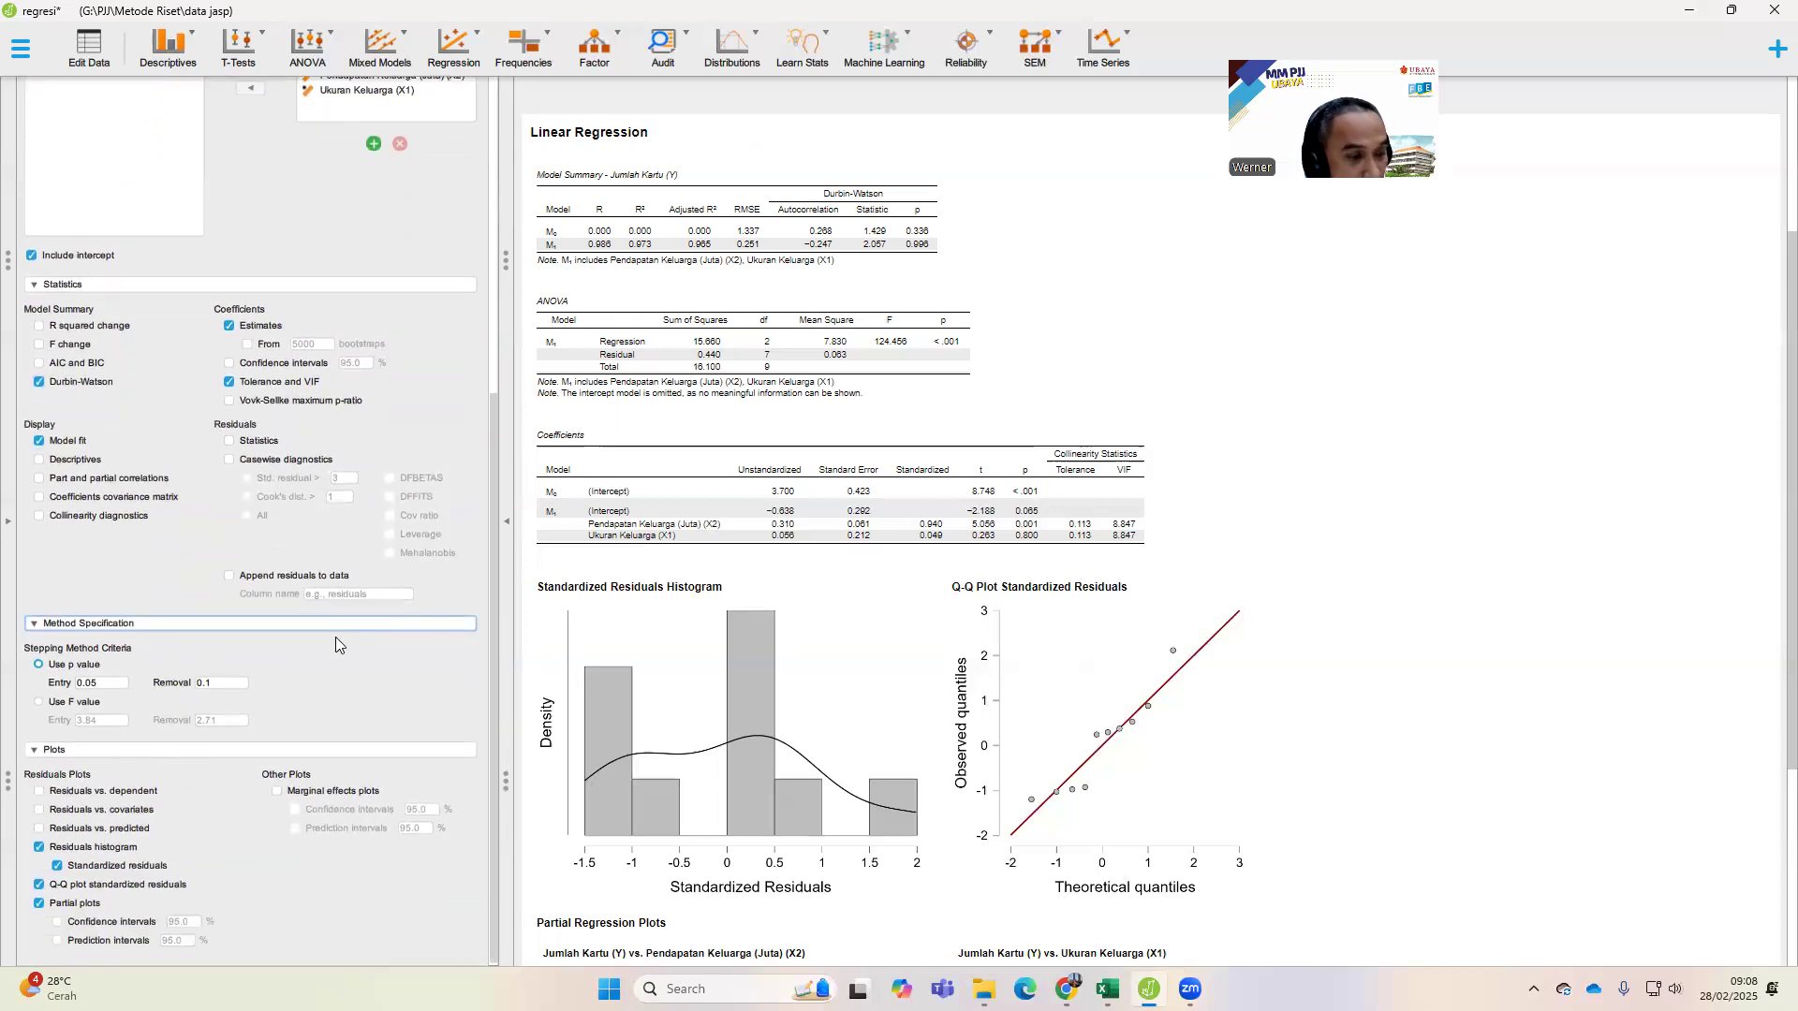
{"action": "left_click", "coordinate": [121, 829]}
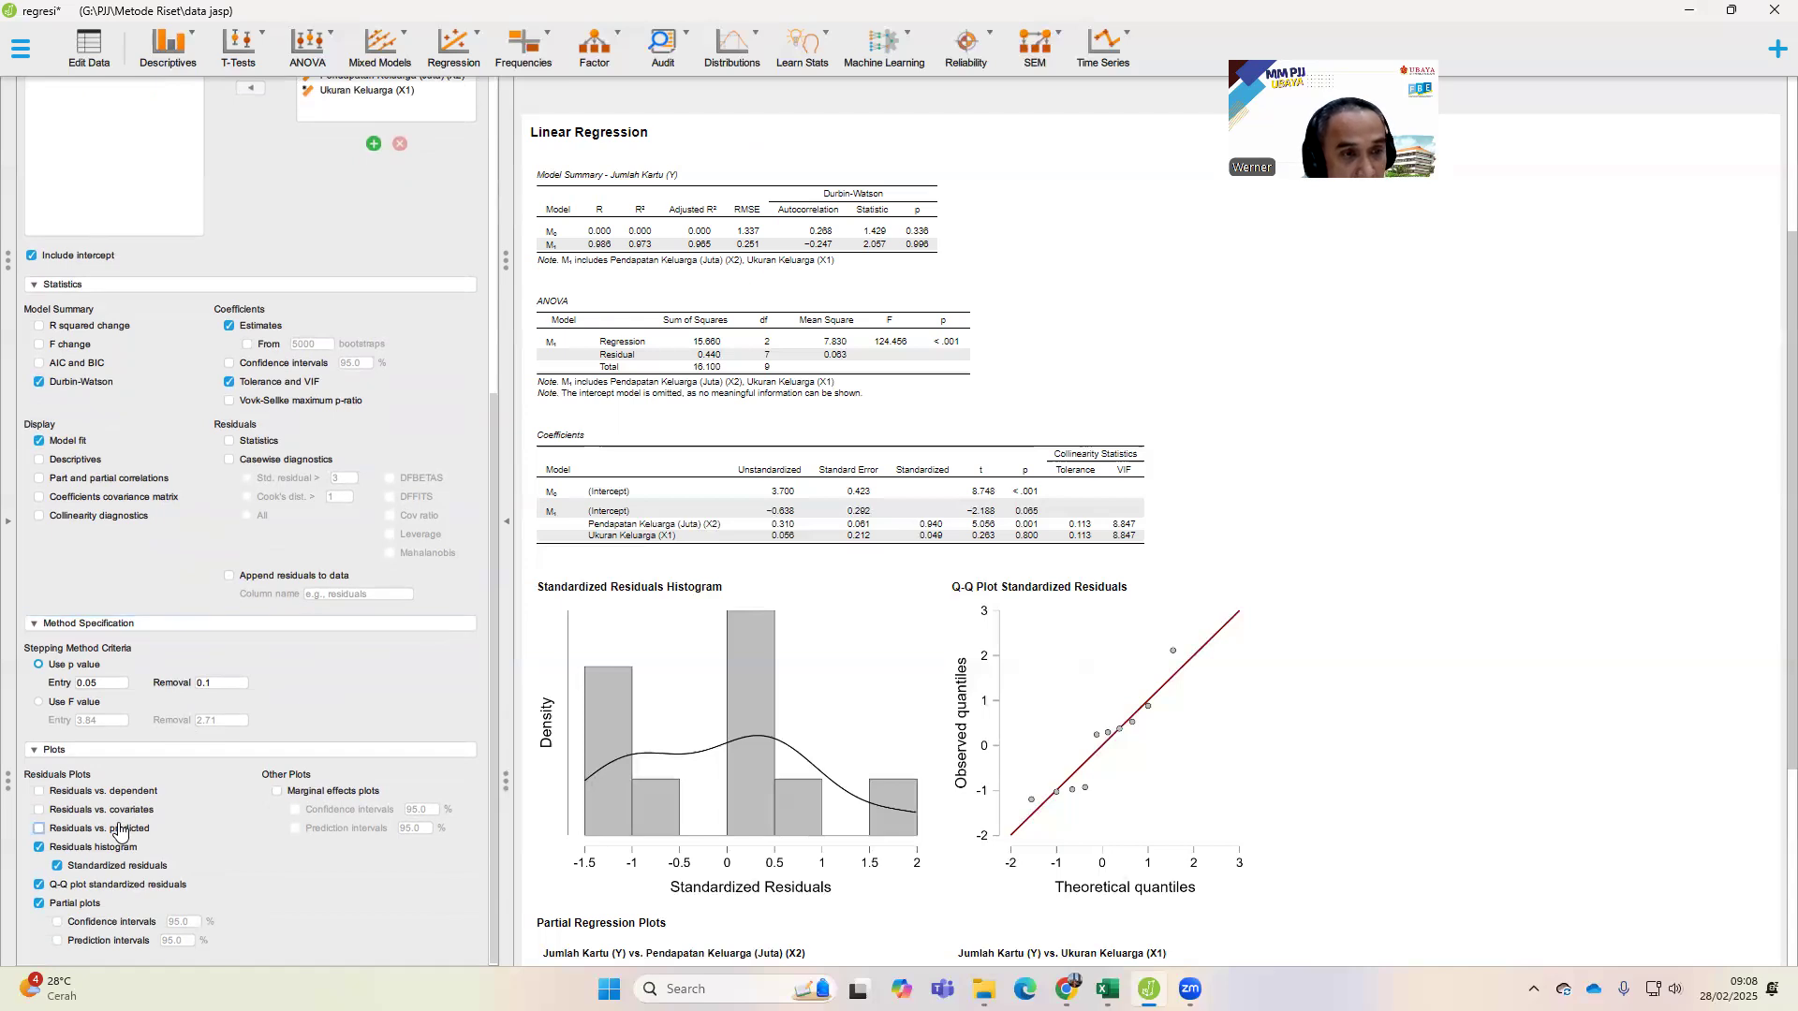